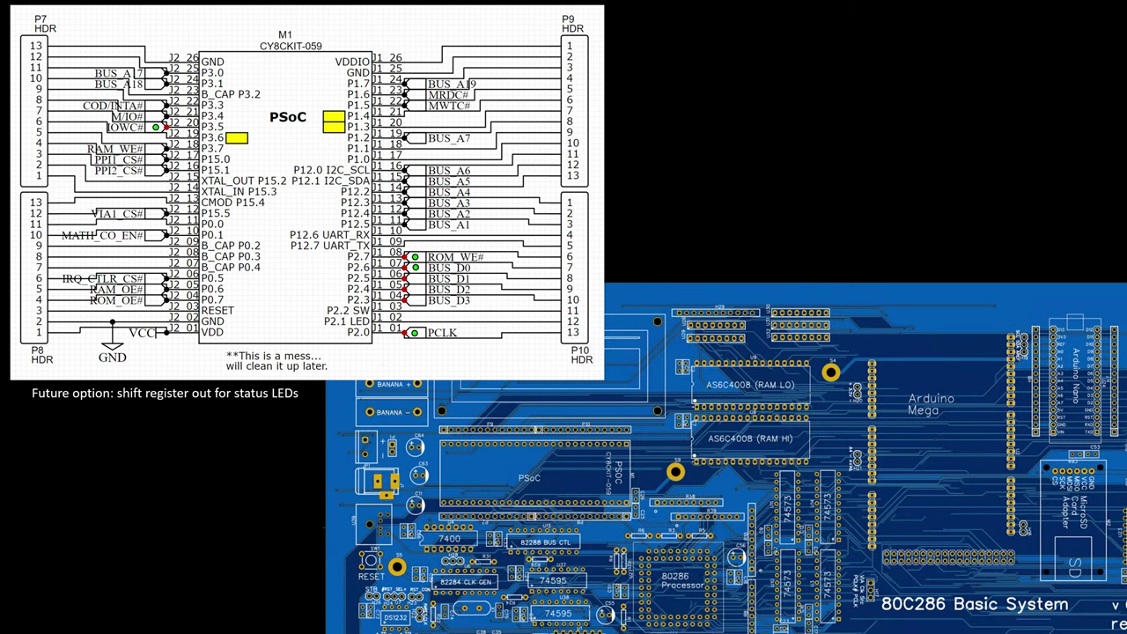
key(Right)
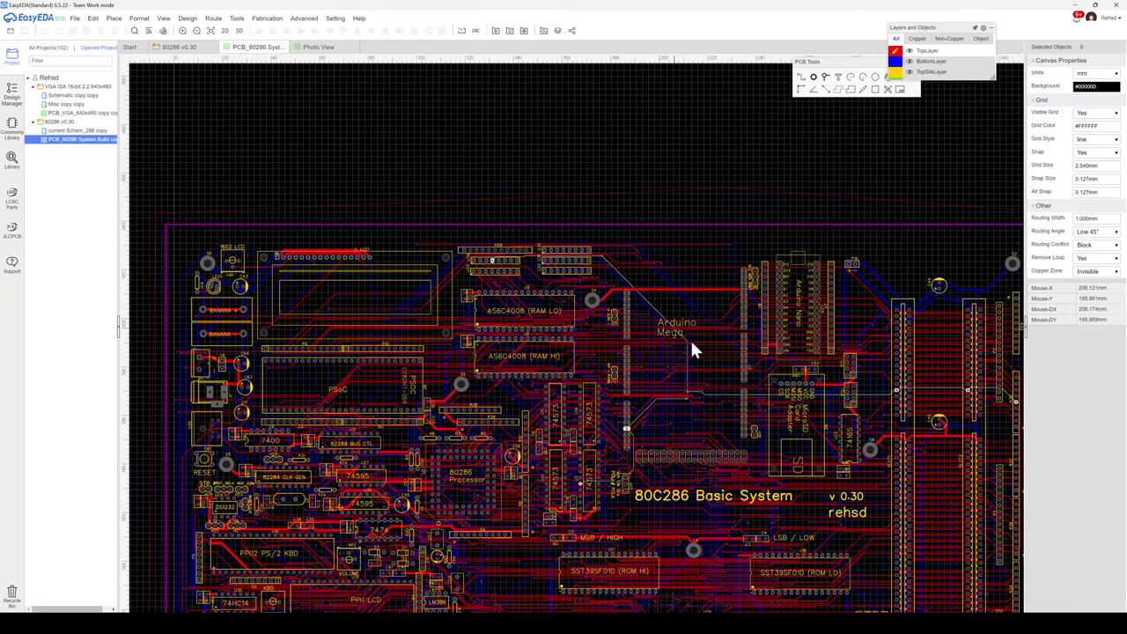
Zoom into ROM HI chip U17 and select the short VCC track between its first pads.
scroll(679, 511, down, 2)
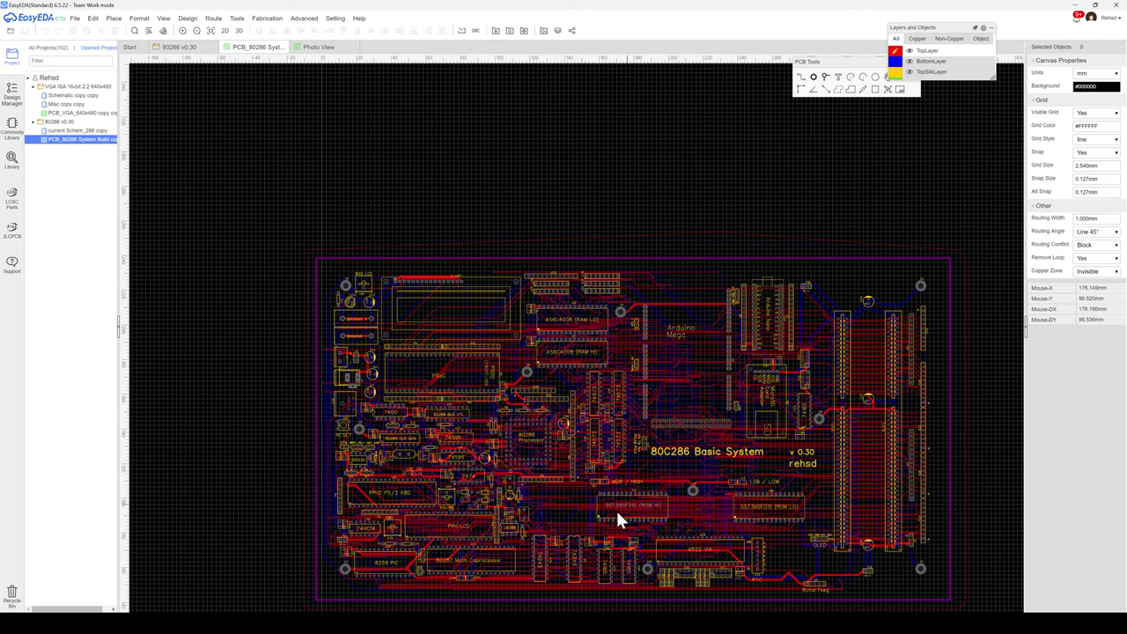
scroll(614, 509, up, 3)
scroll(614, 515, up, 5)
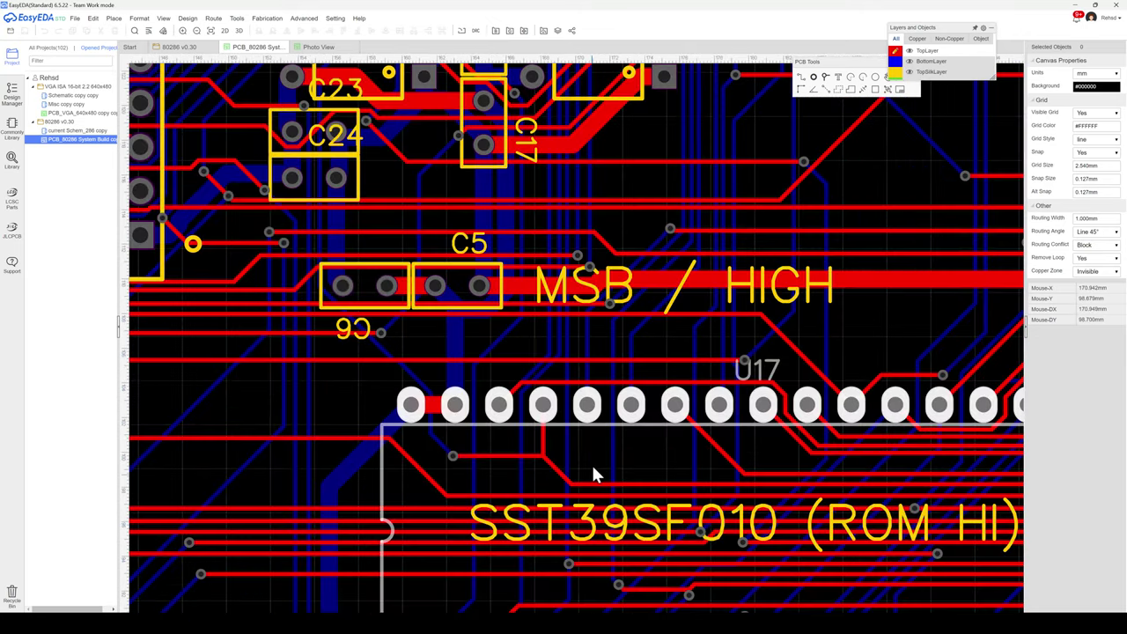
scroll(590, 459, up, 3)
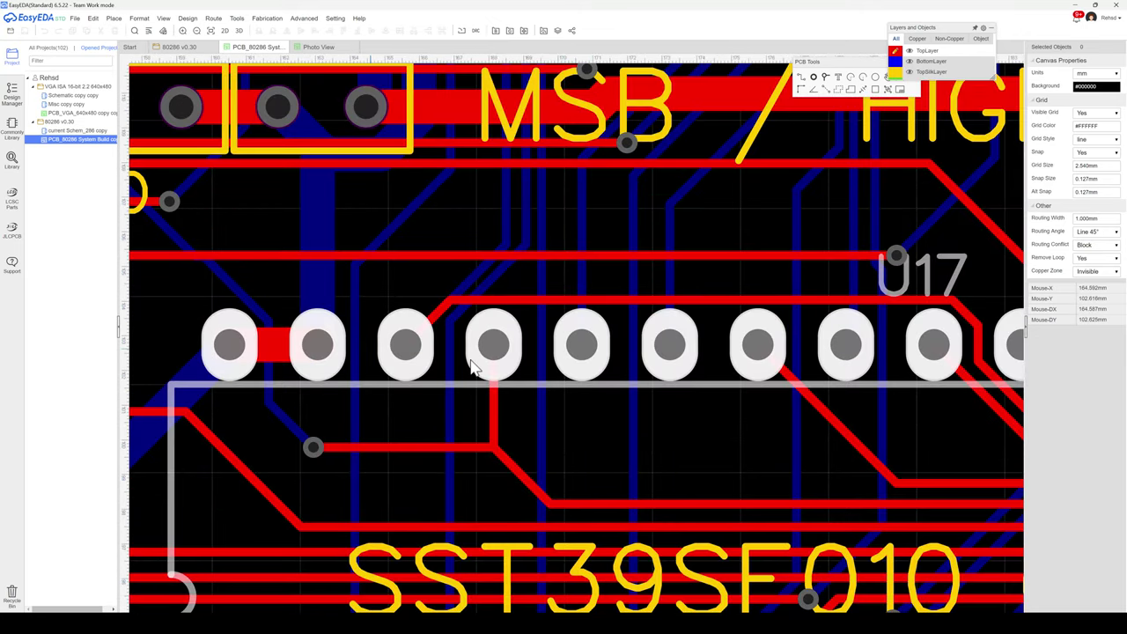
scroll(484, 366, up, 2)
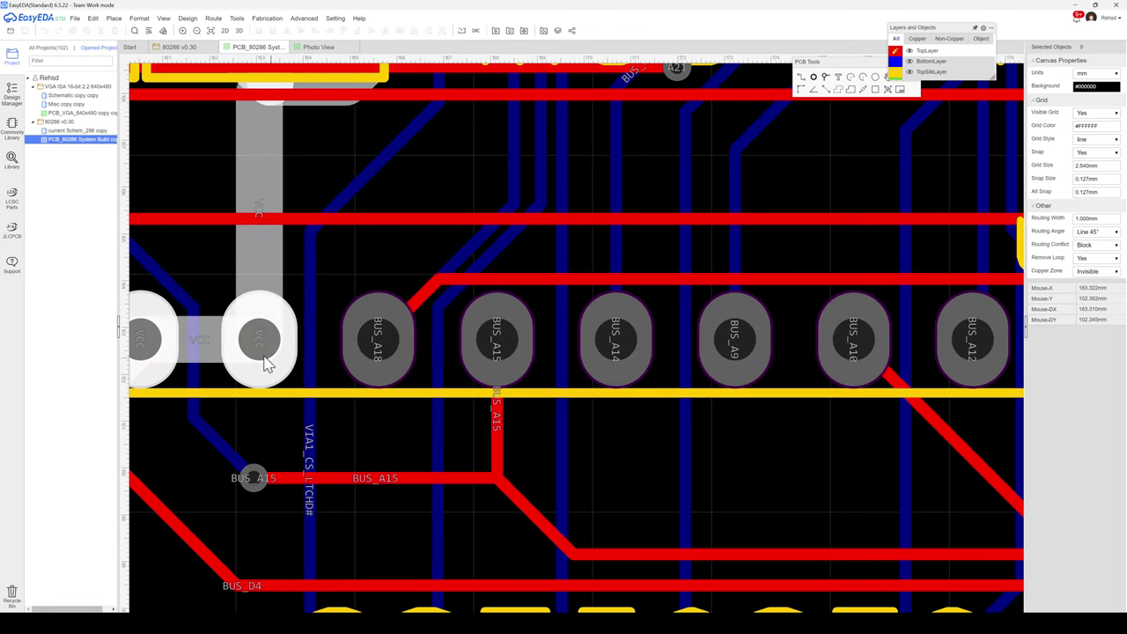
scroll(266, 364, left, 2)
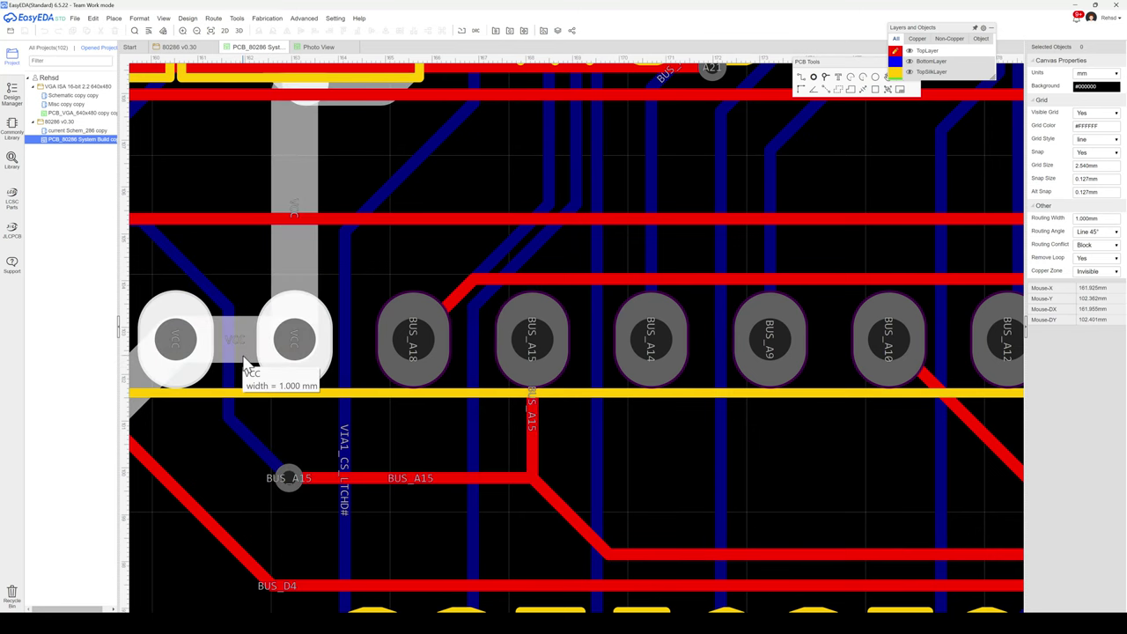
click(246, 363)
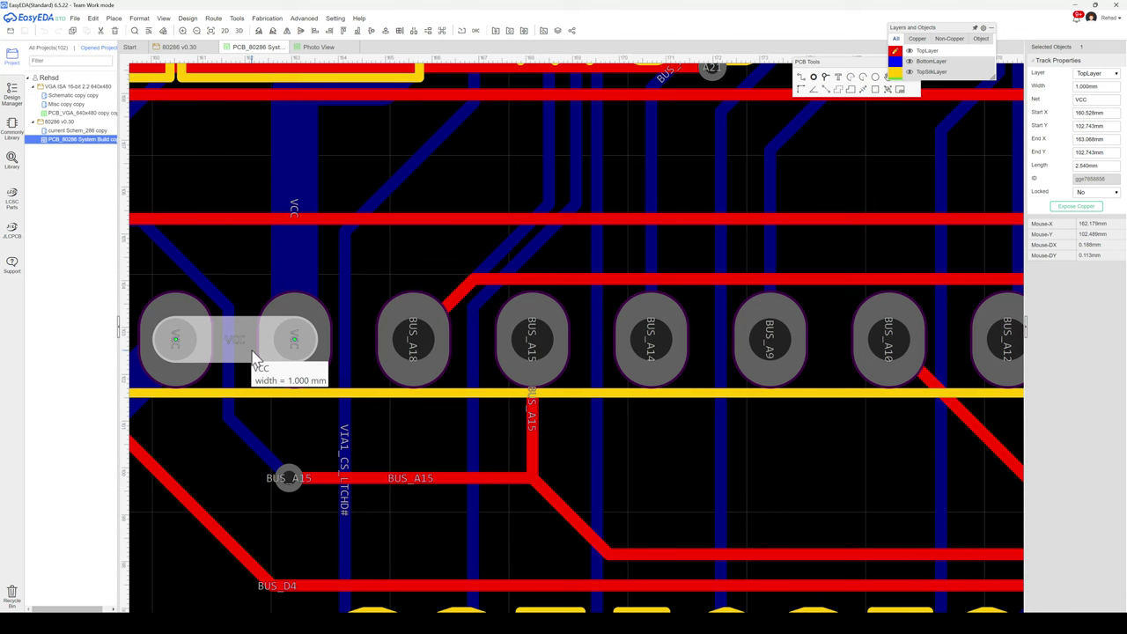
Check the neighbouring BUS_A15 track, then reselect the 1.000 mm top-layer VCC track.
scroll(253, 356, down, 1)
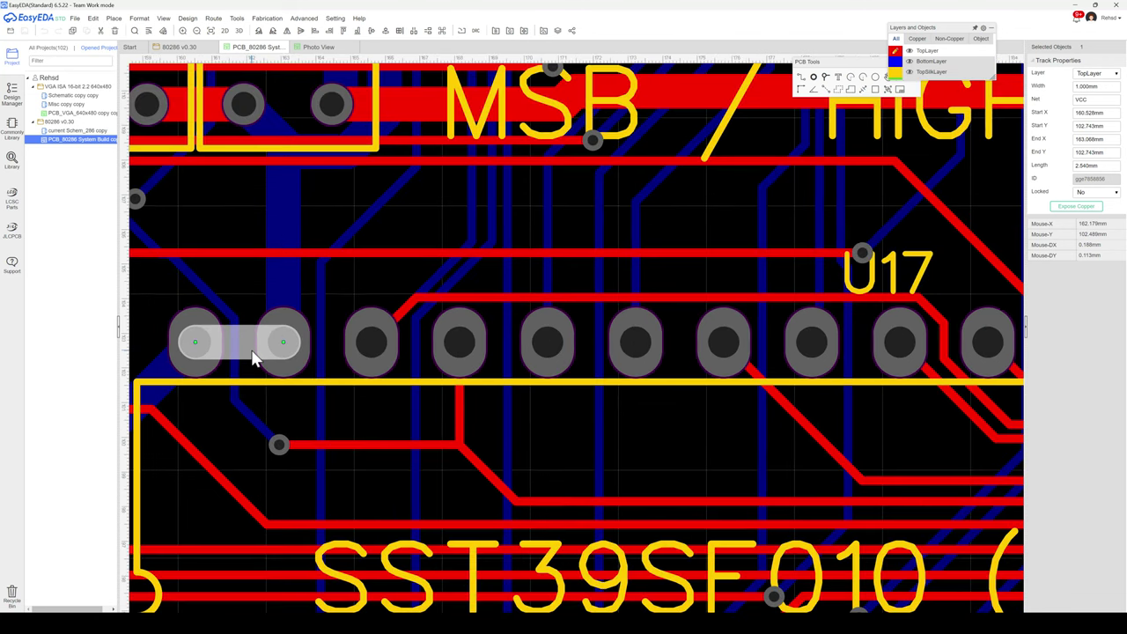
scroll(253, 357, down, 1)
scroll(252, 356, down, 1)
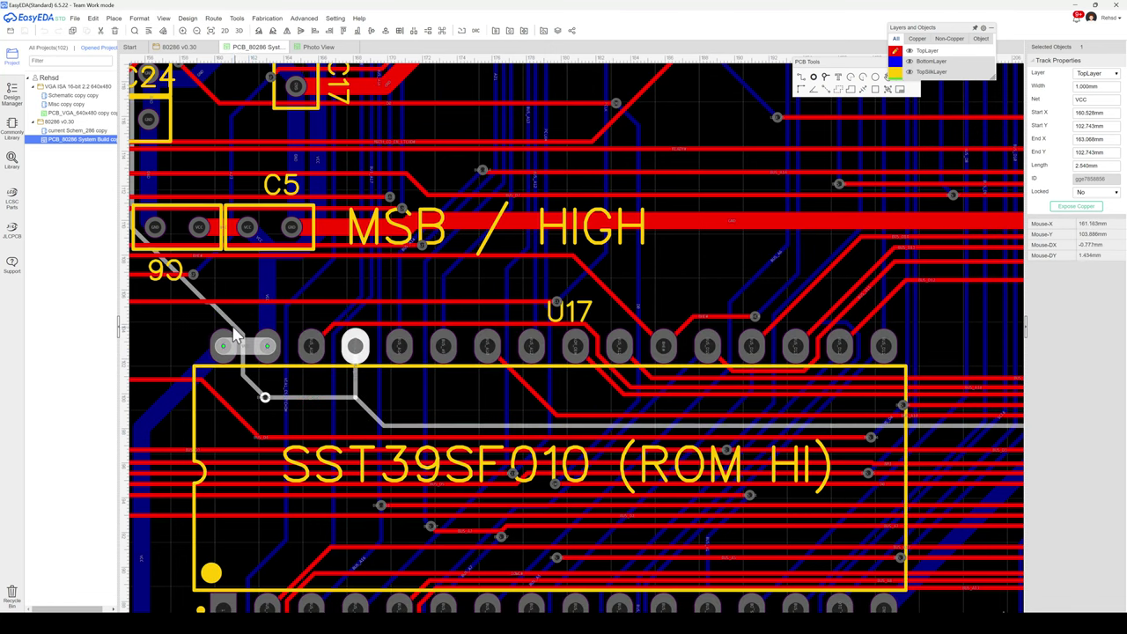
click(234, 331)
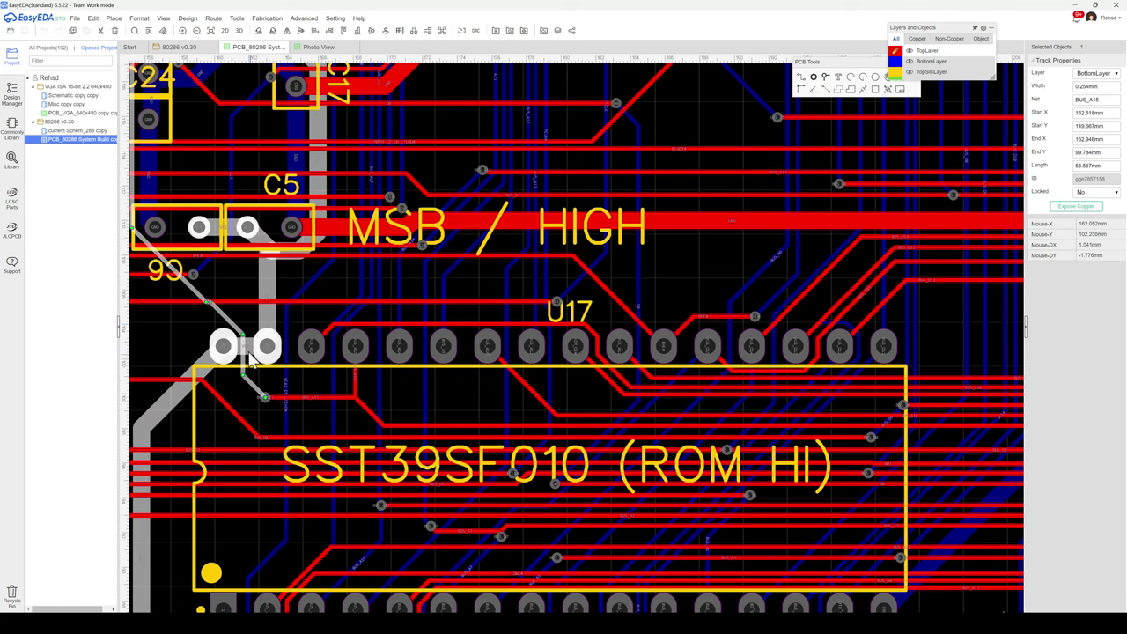
click(253, 350)
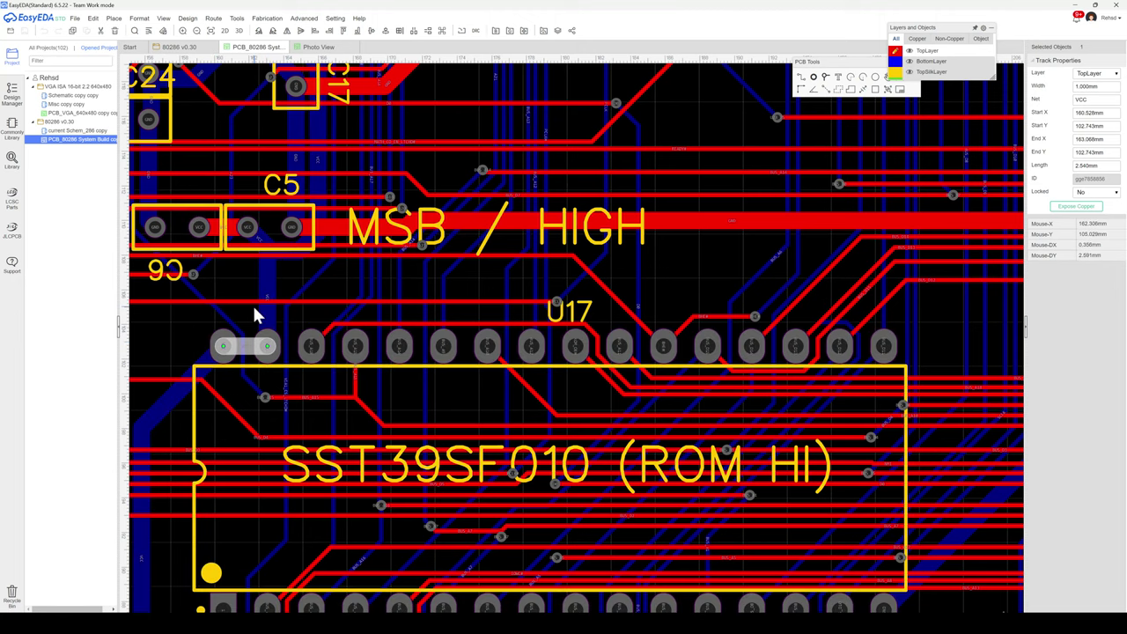
Move over to ROM LO chip U18 and select the bottom-layer VCC track running to it.
scroll(254, 314, down, 1)
scroll(255, 335, down, 1)
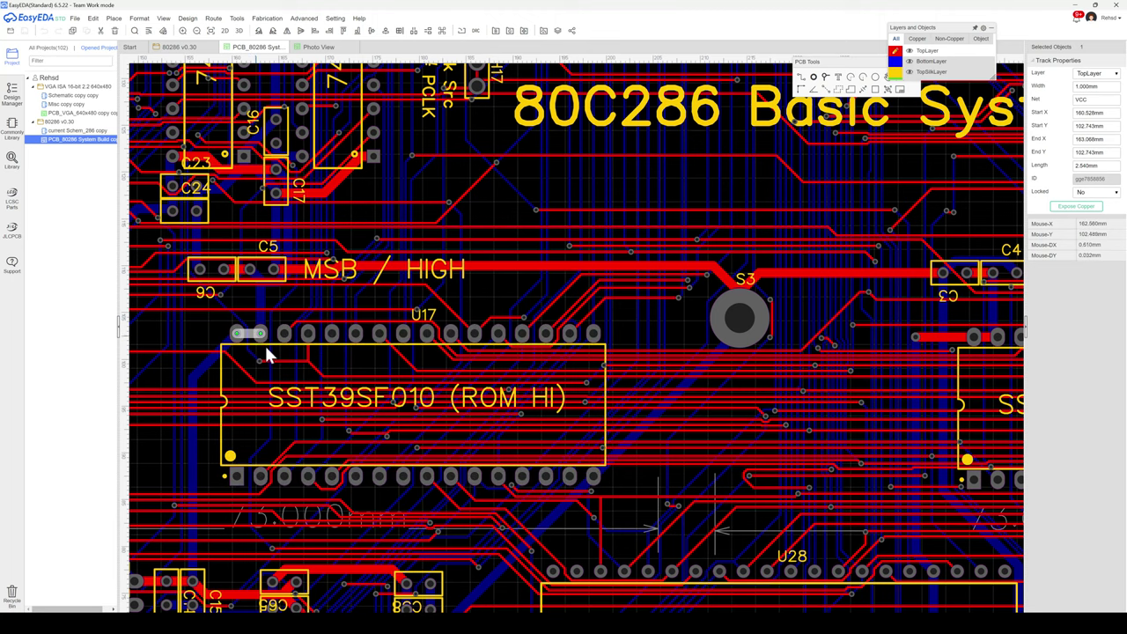
scroll(735, 403, right, 2)
scroll(735, 403, right, 5)
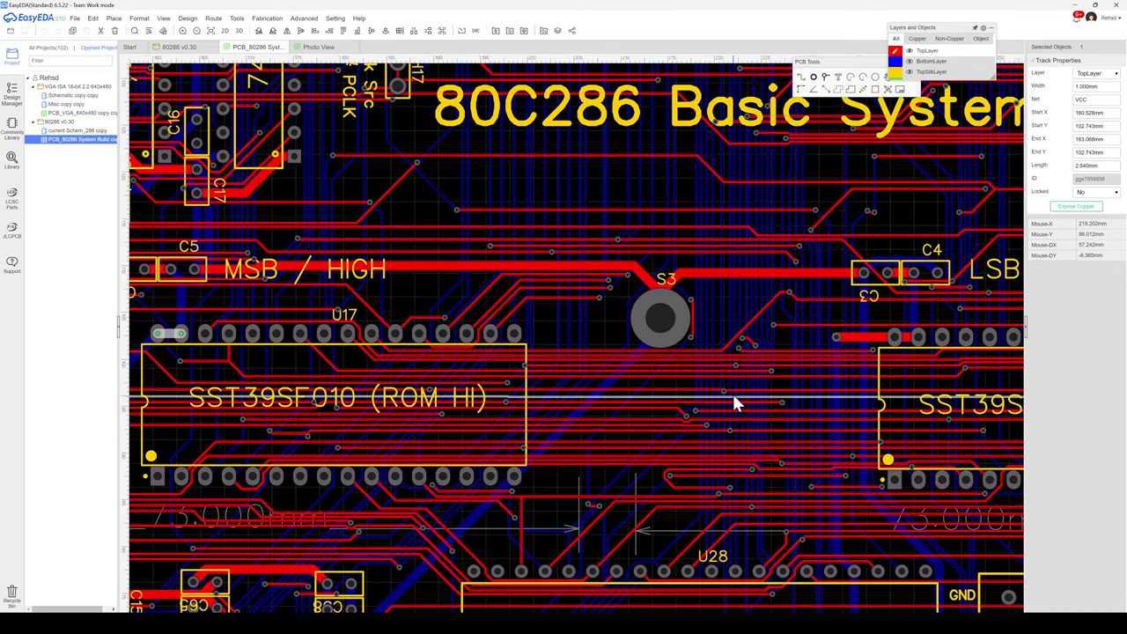
scroll(735, 403, right, 2)
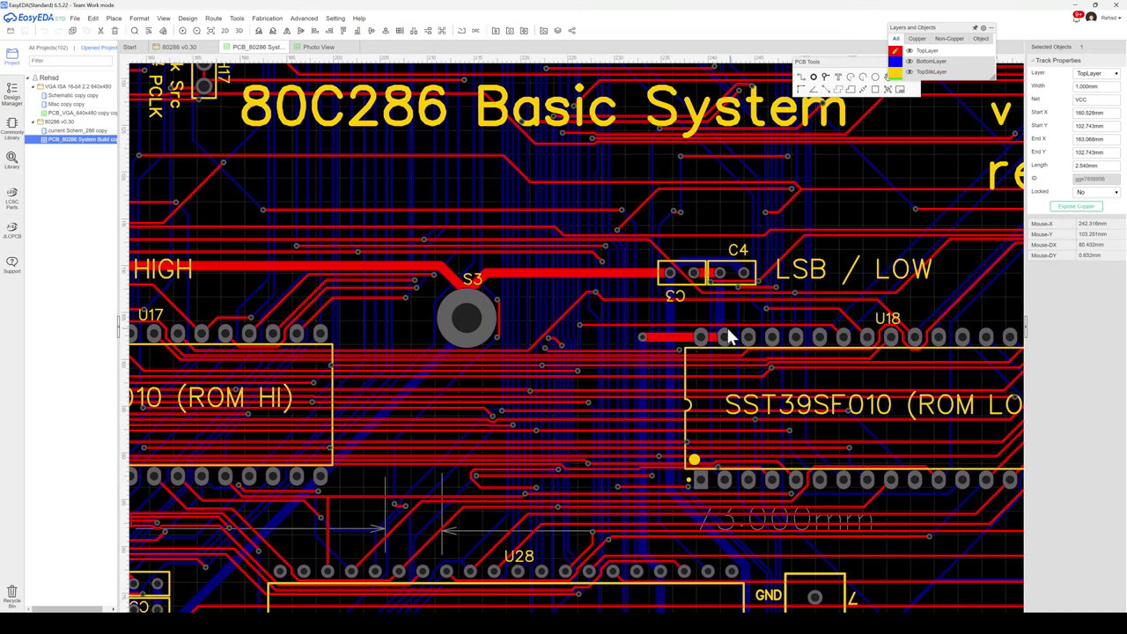
scroll(724, 330, up, 3)
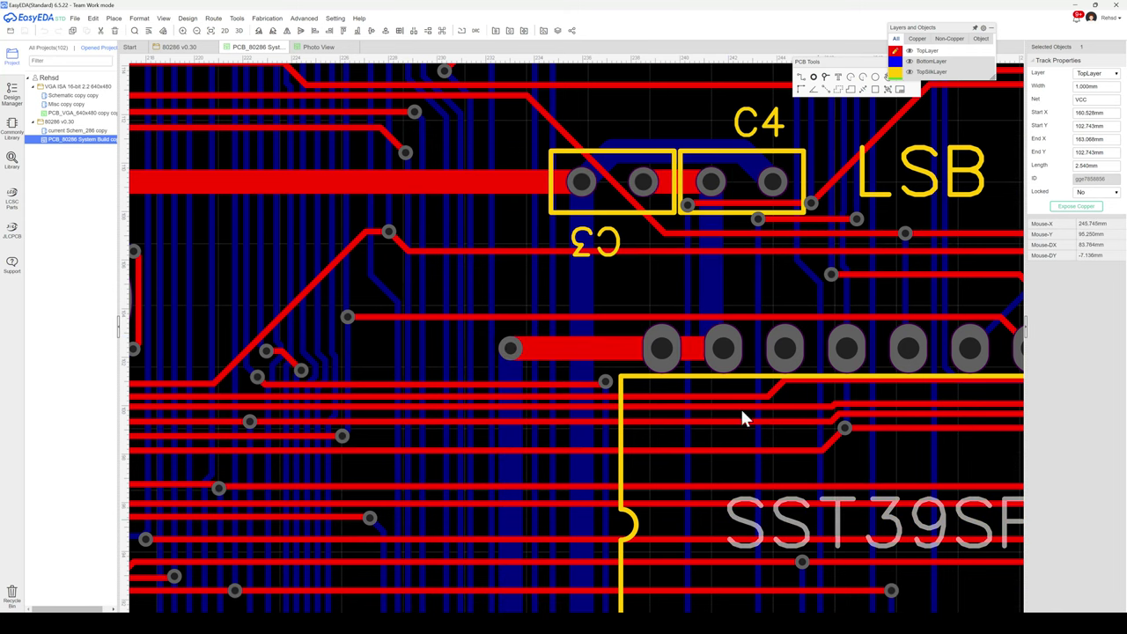
click(719, 313)
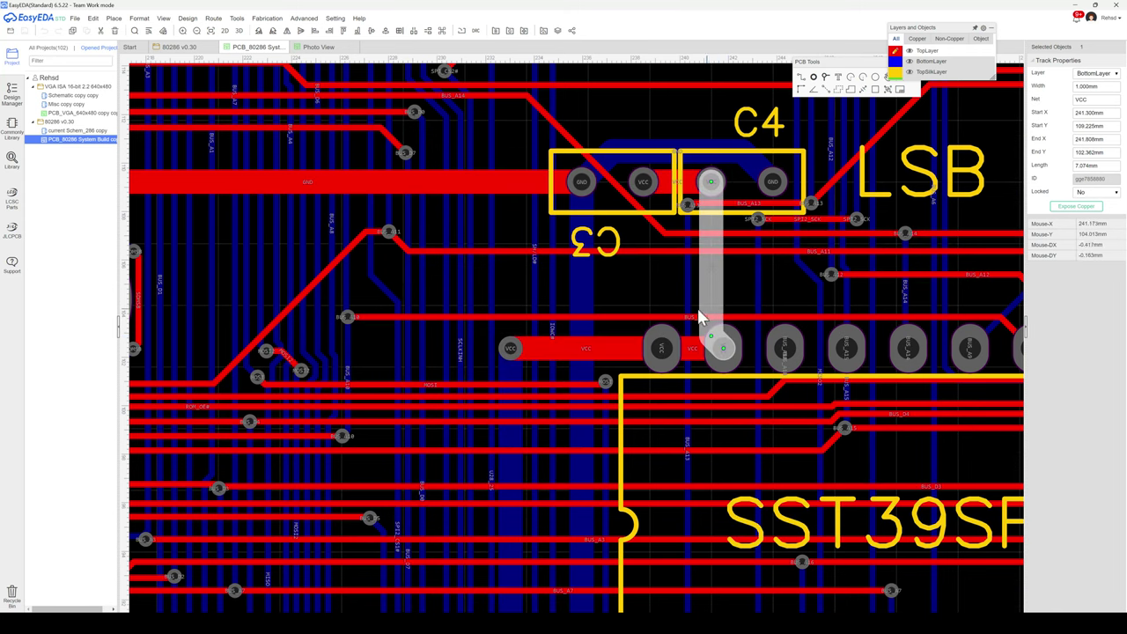
Select U18's short top-layer VCC link, 1.000 mm wide and 2.540 mm long.
click(702, 361)
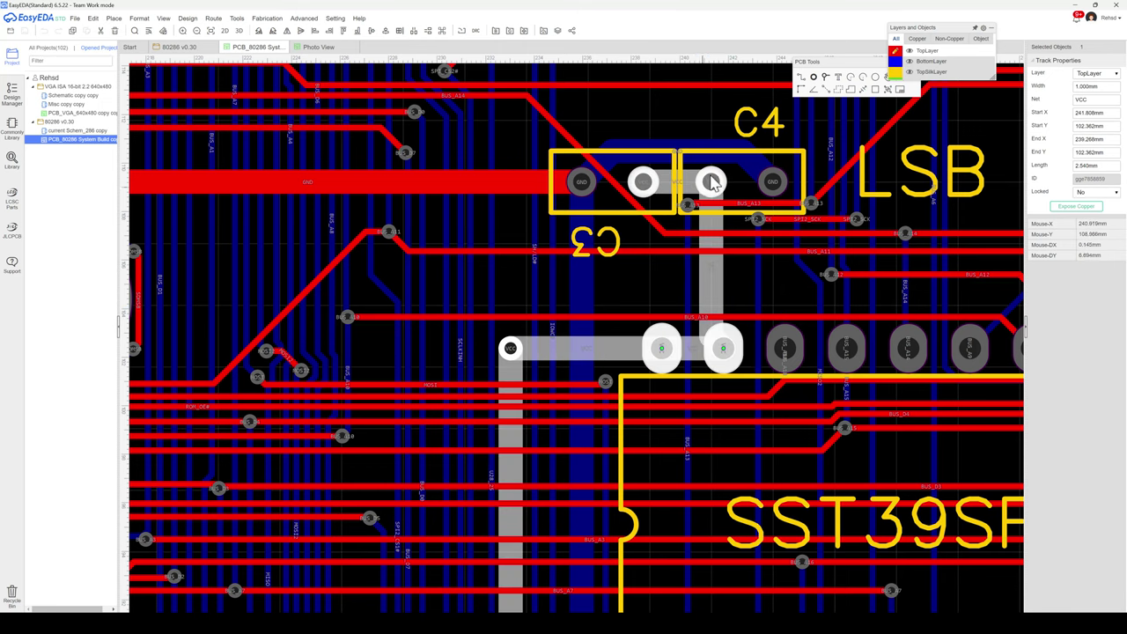
scroll(661, 284, down, 2)
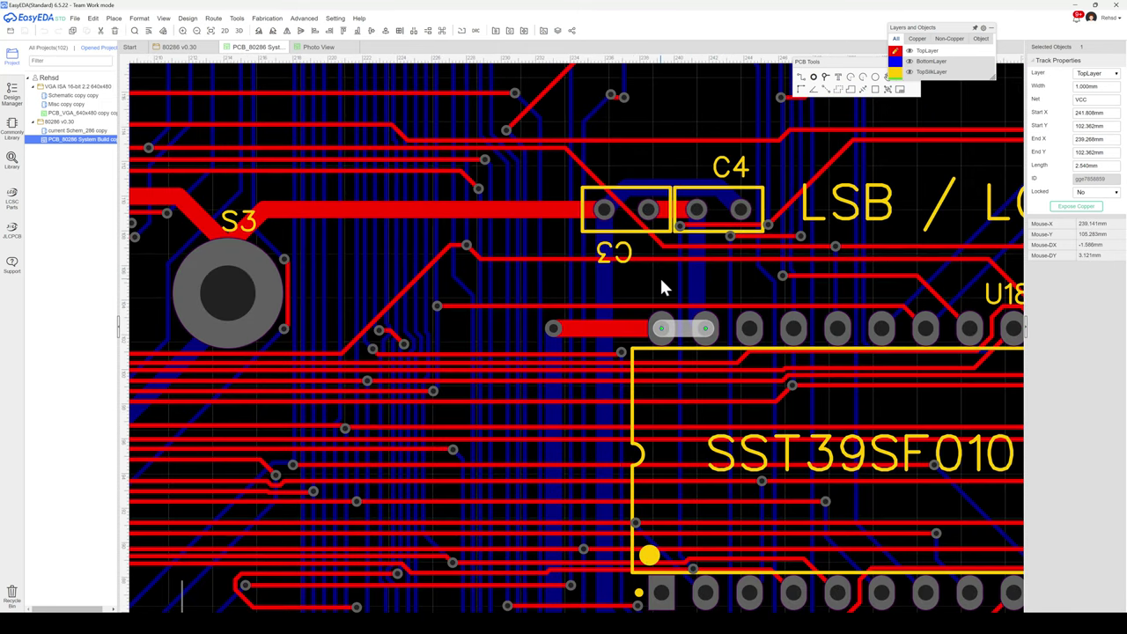
scroll(662, 285, down, 2)
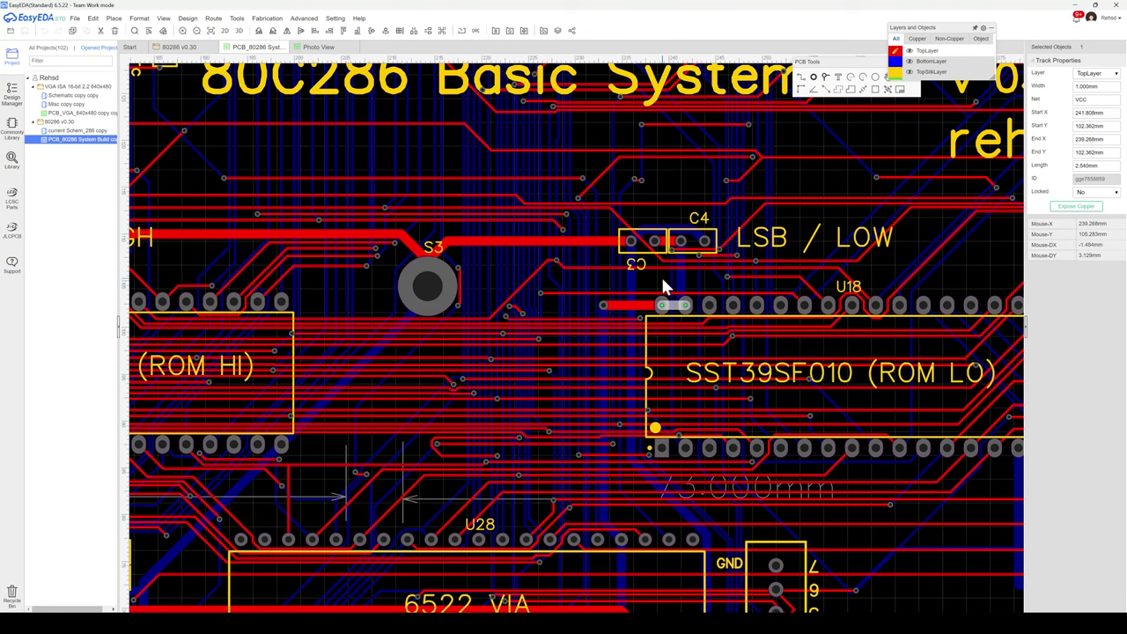
scroll(663, 286, down, 1)
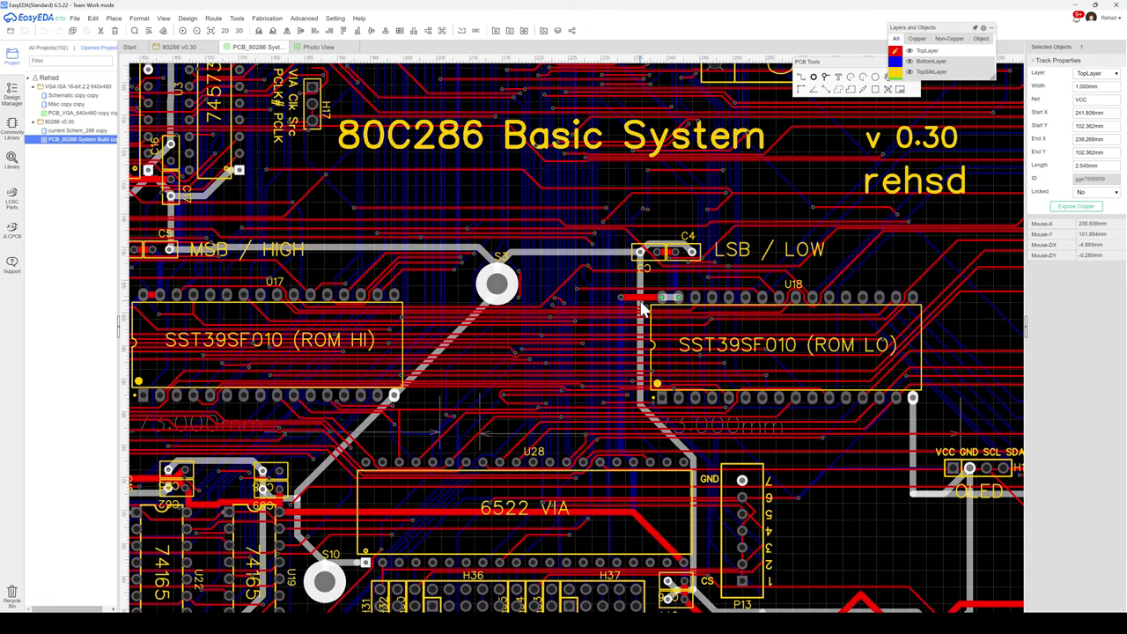
scroll(641, 306, down, 2)
scroll(642, 310, down, 2)
scroll(641, 312, down, 1)
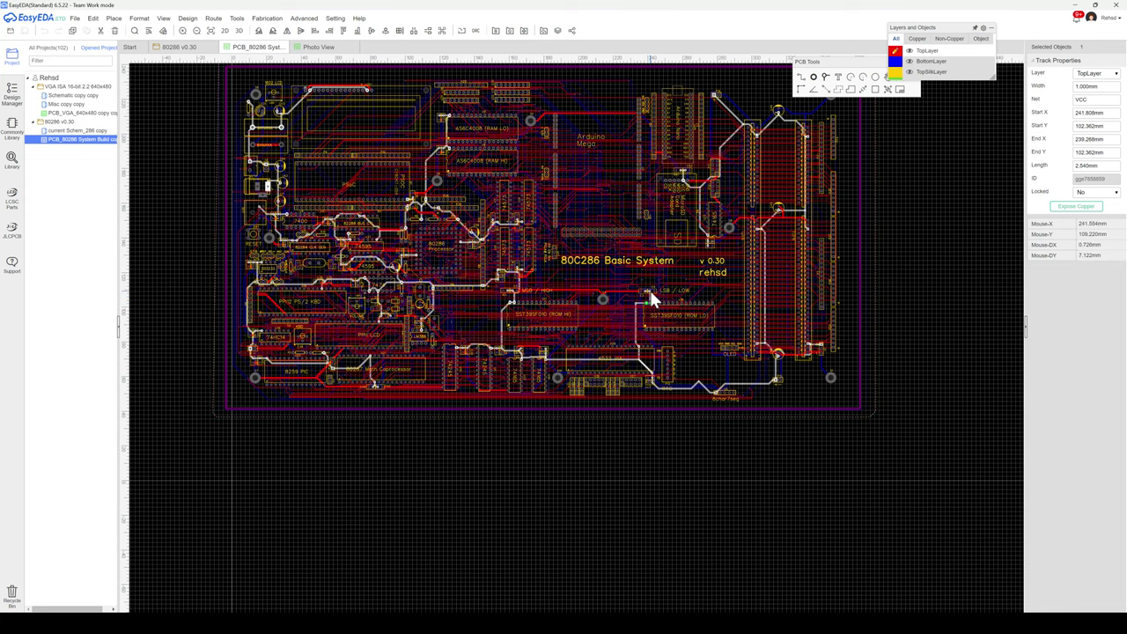
scroll(651, 302, up, 6)
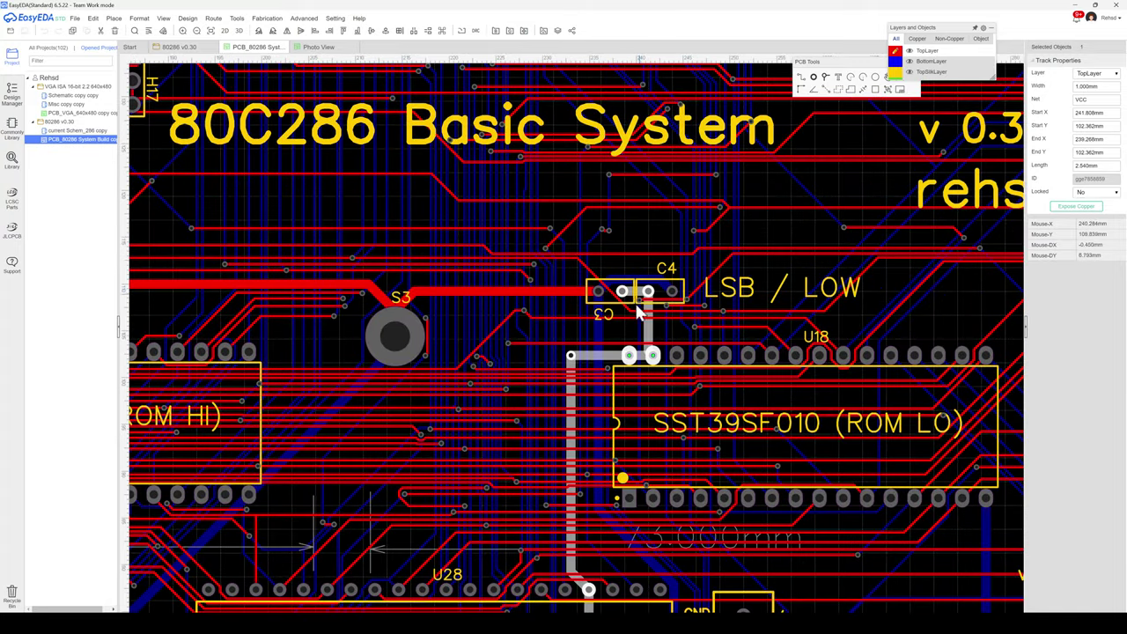
scroll(627, 297, down, 2)
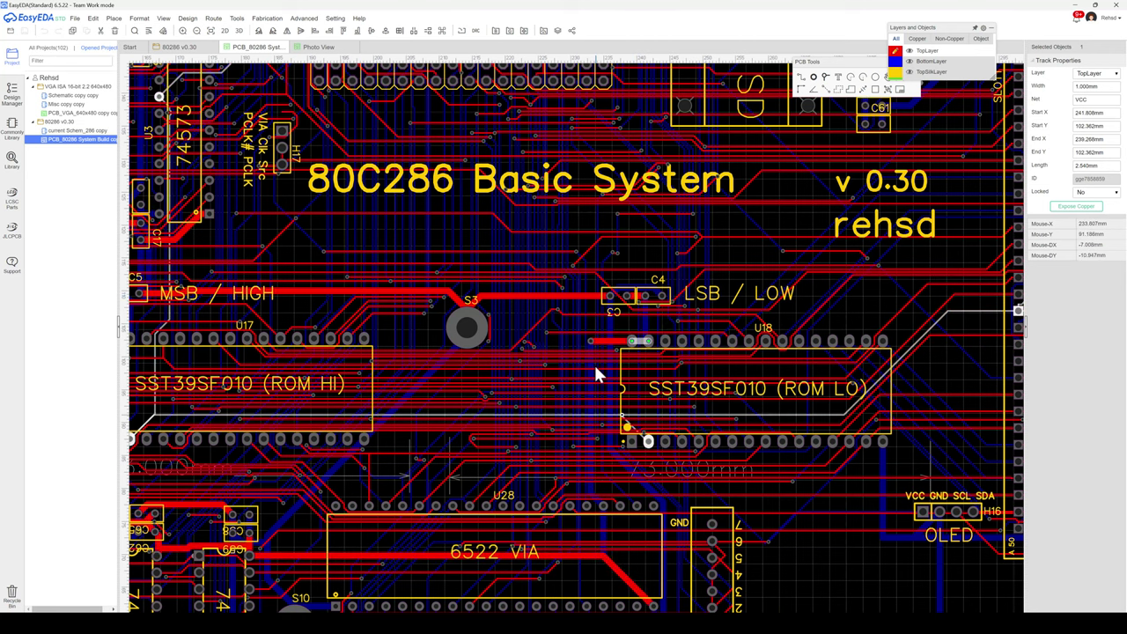
scroll(623, 354, down, 4)
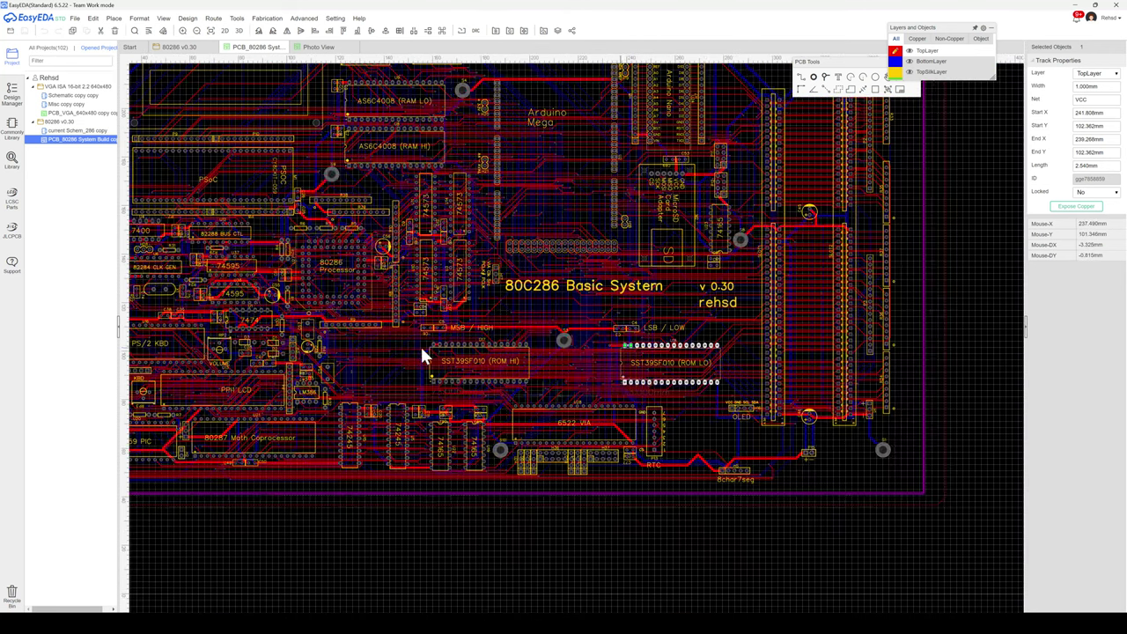
scroll(438, 342, up, 6)
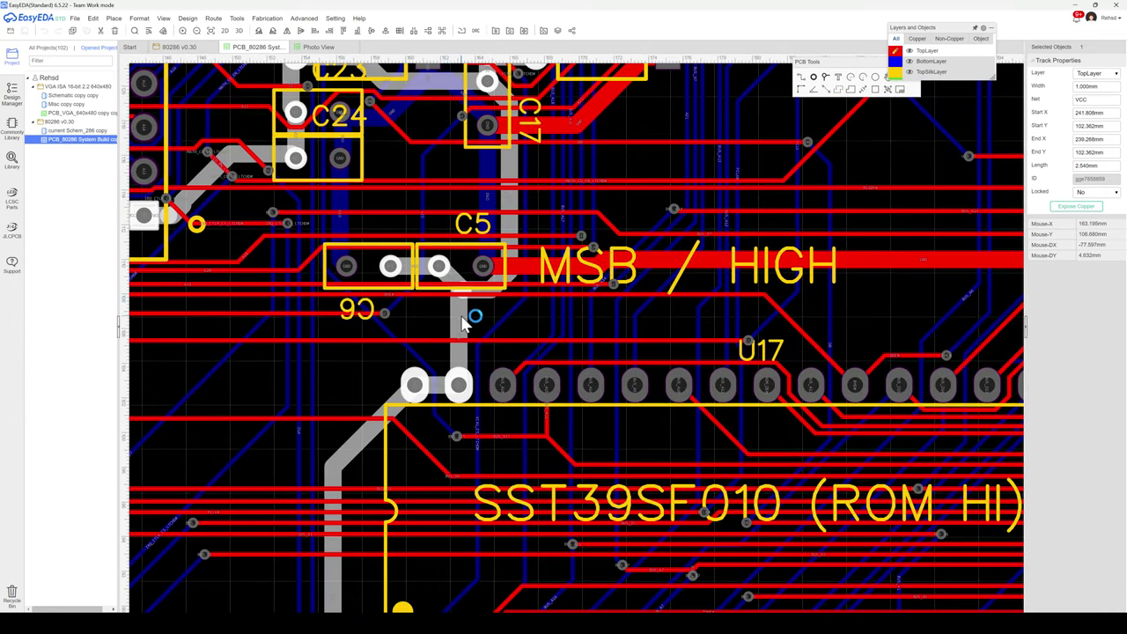
scroll(462, 321, down, 4)
scroll(464, 322, down, 1)
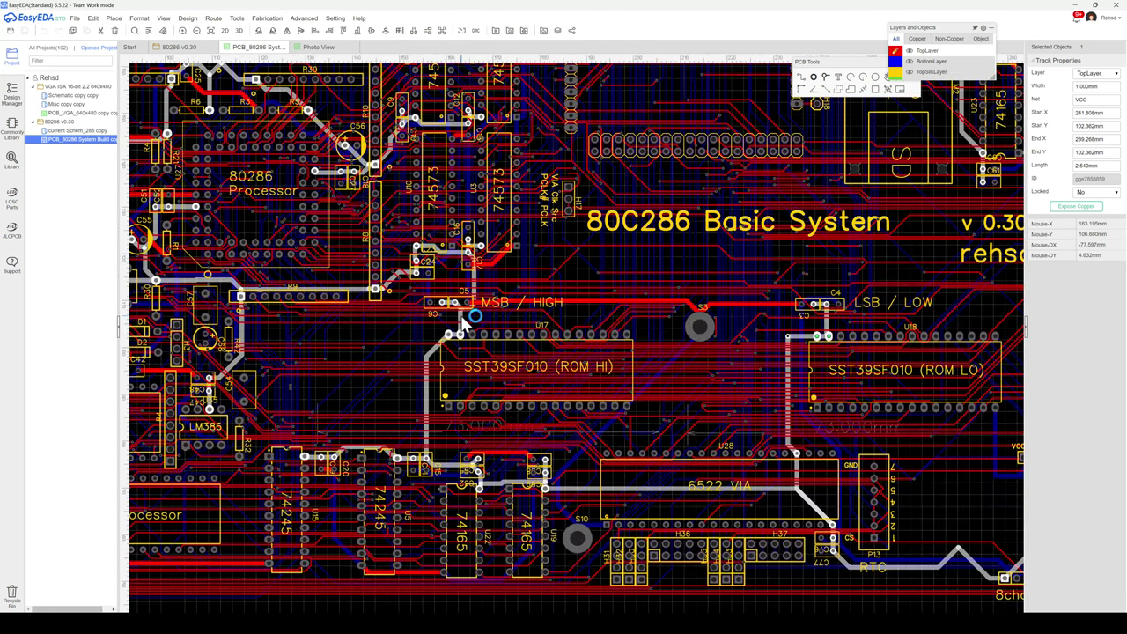
scroll(464, 322, down, 1)
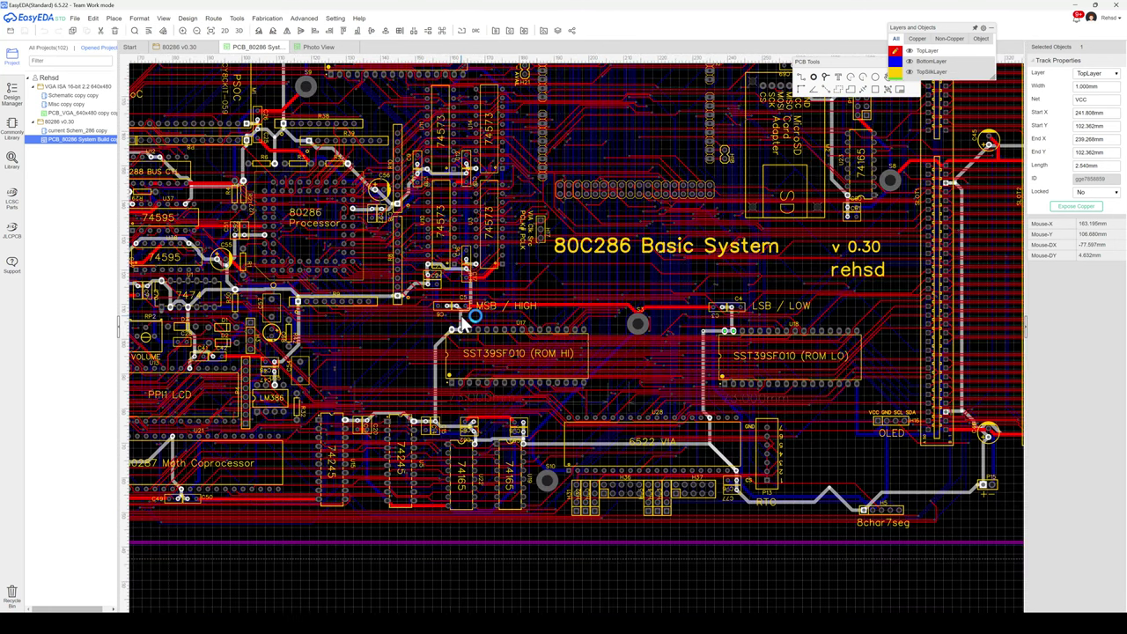
scroll(462, 324, down, 1)
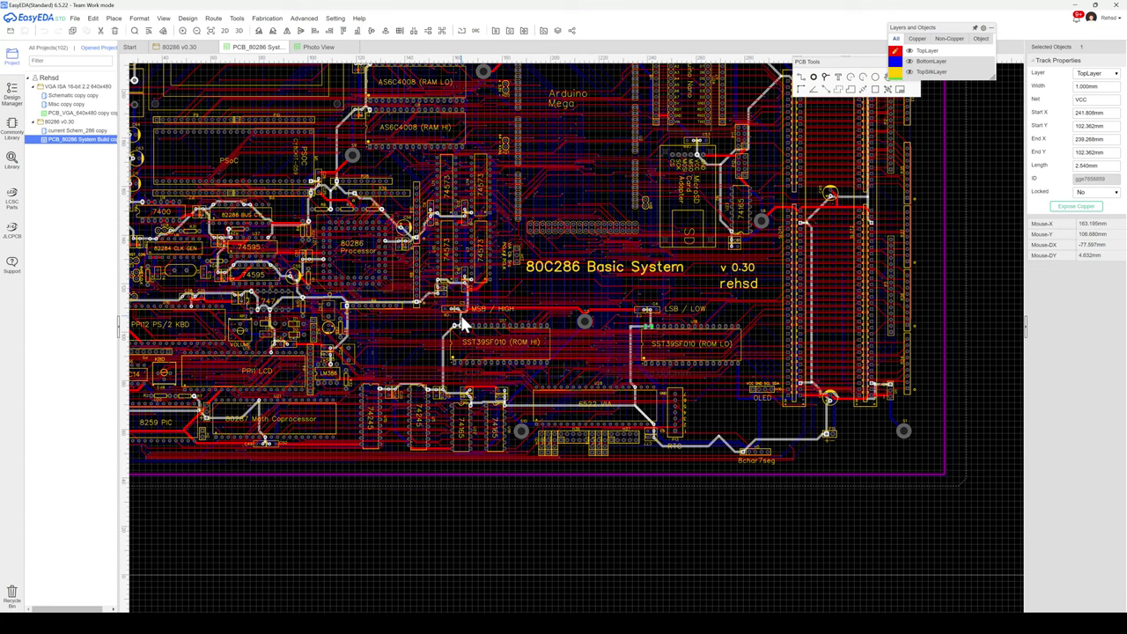
scroll(462, 324, left, 3)
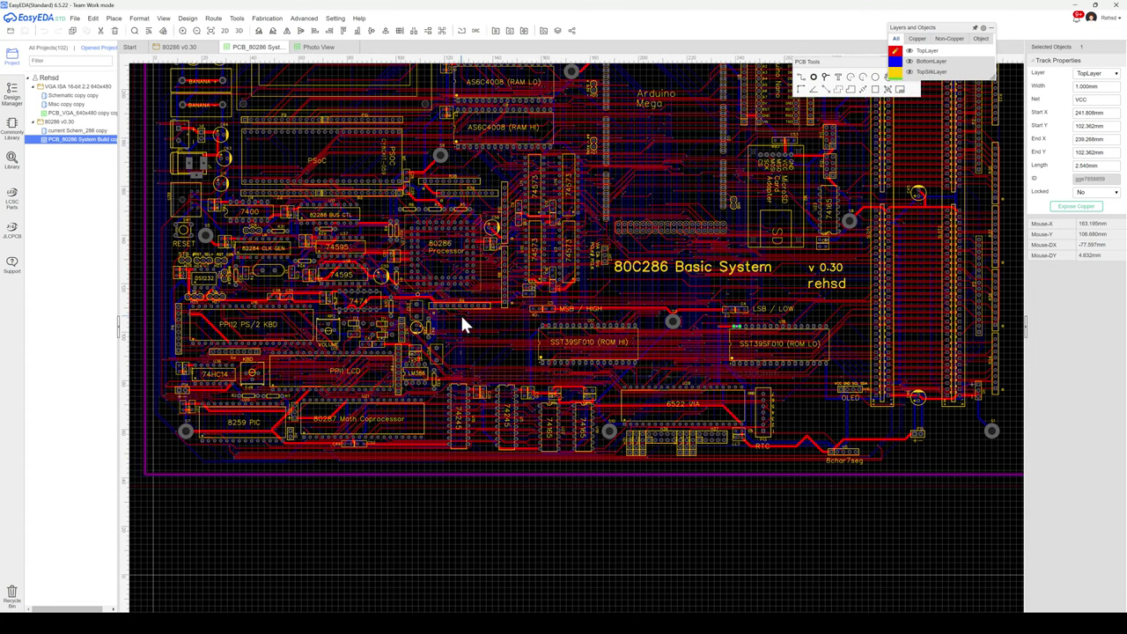
scroll(464, 324, left, 1)
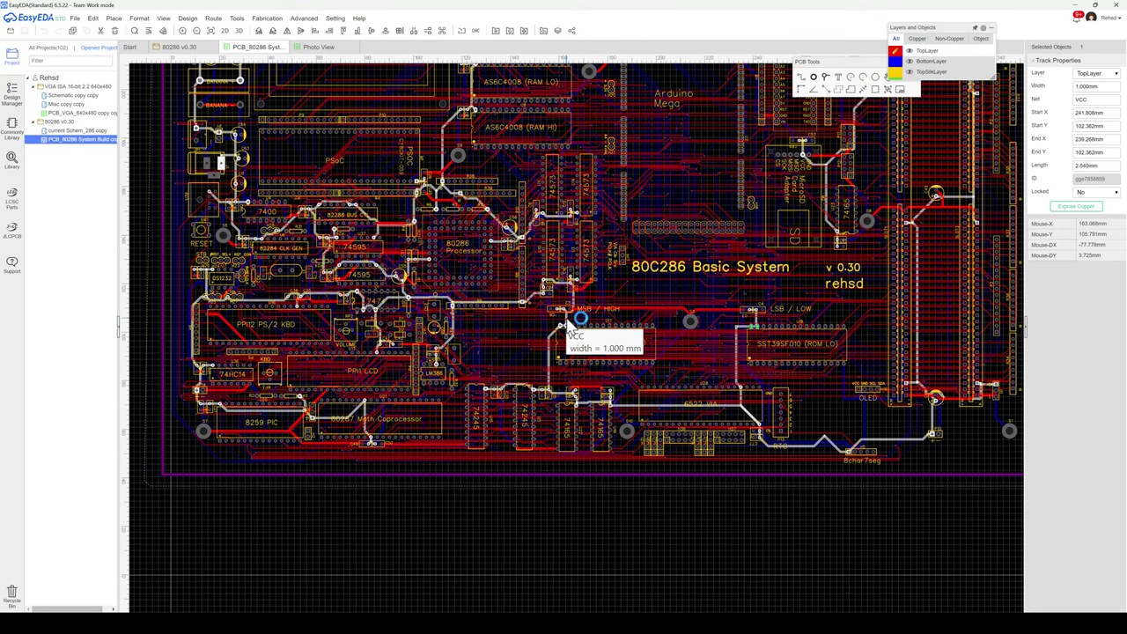
scroll(565, 329, up, 5)
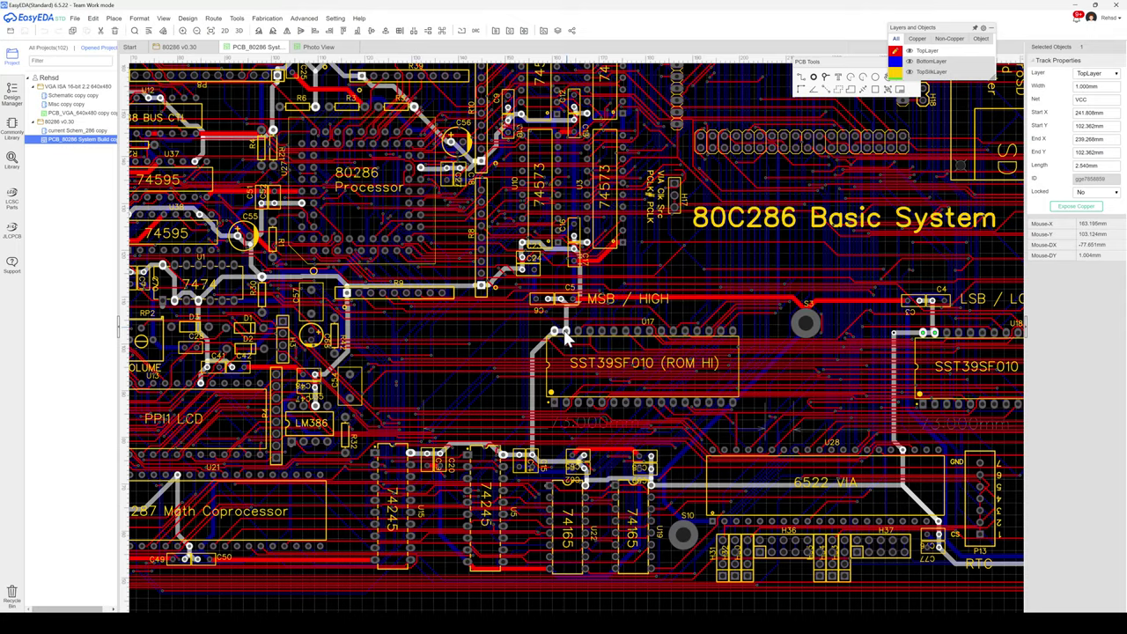
scroll(574, 337, up, 2)
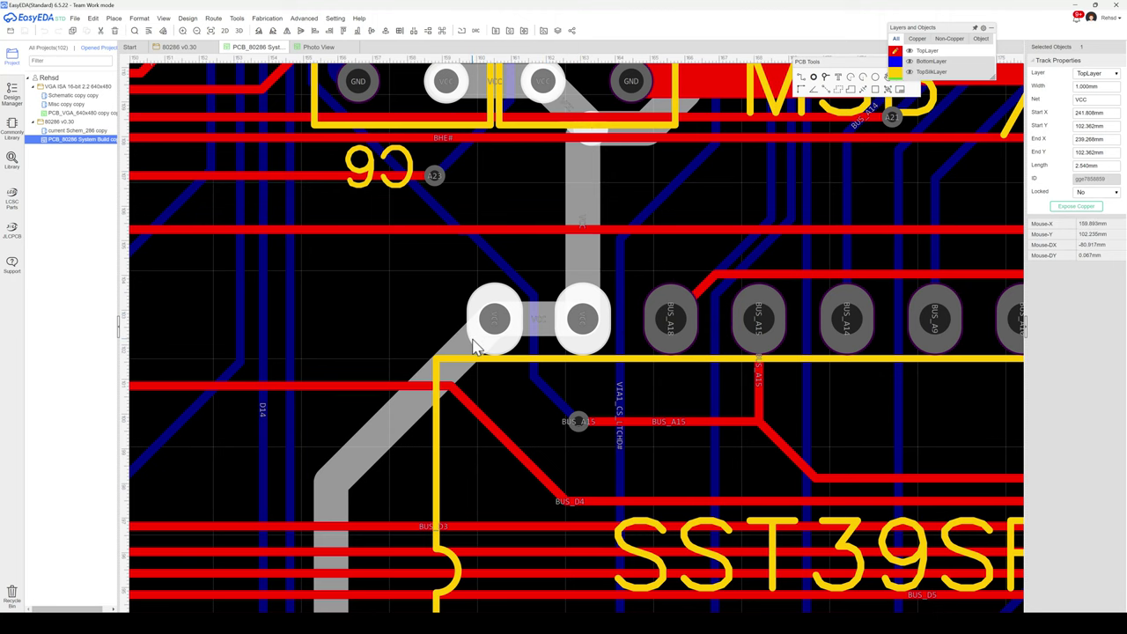
scroll(475, 345, down, 1)
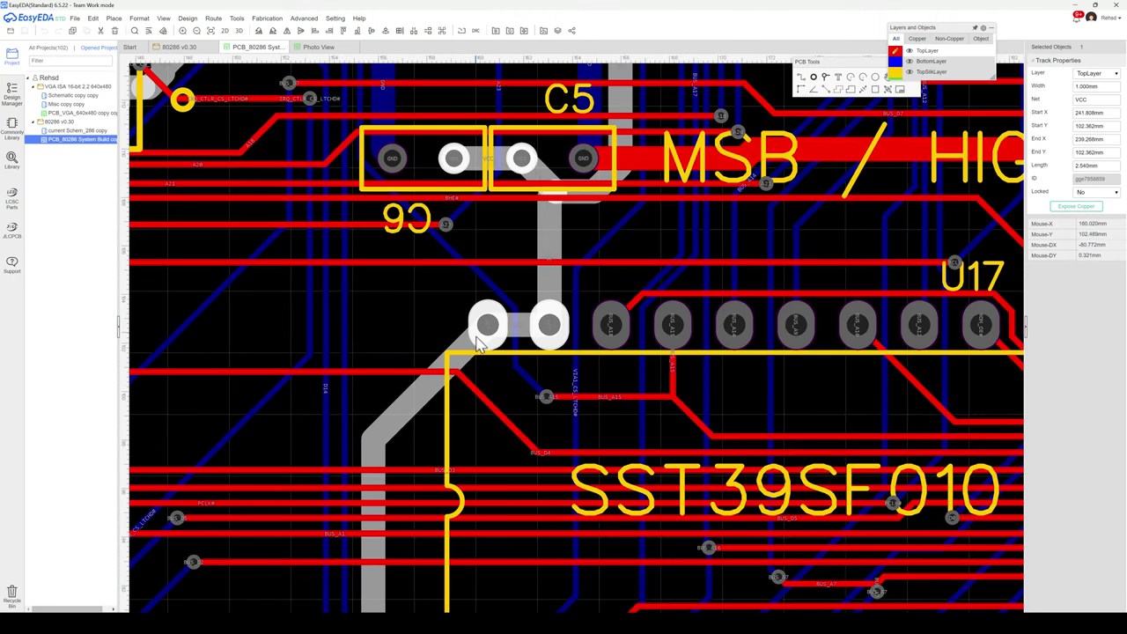
scroll(472, 374, down, 1)
scroll(472, 373, down, 1)
scroll(472, 373, down, 1)
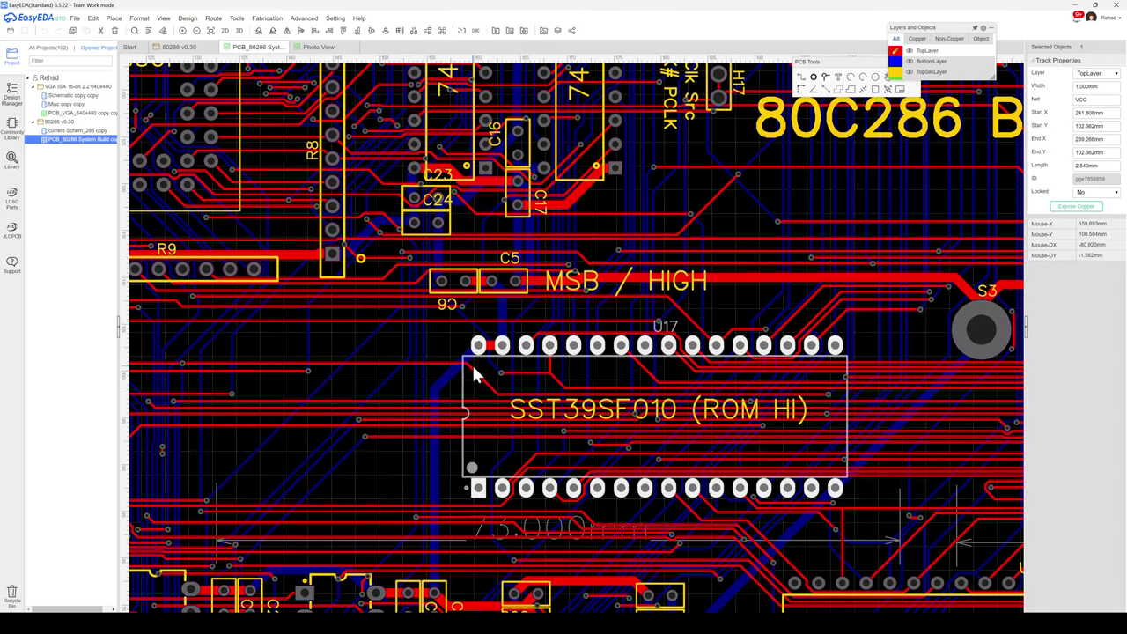
scroll(475, 372, down, 1)
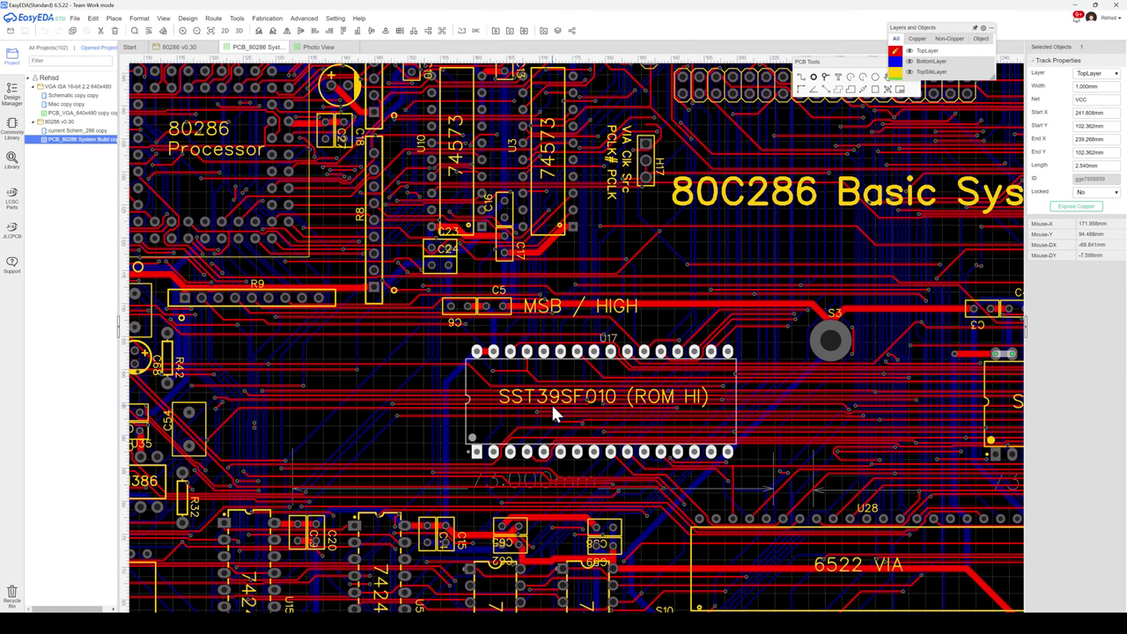
scroll(551, 401, down, 3)
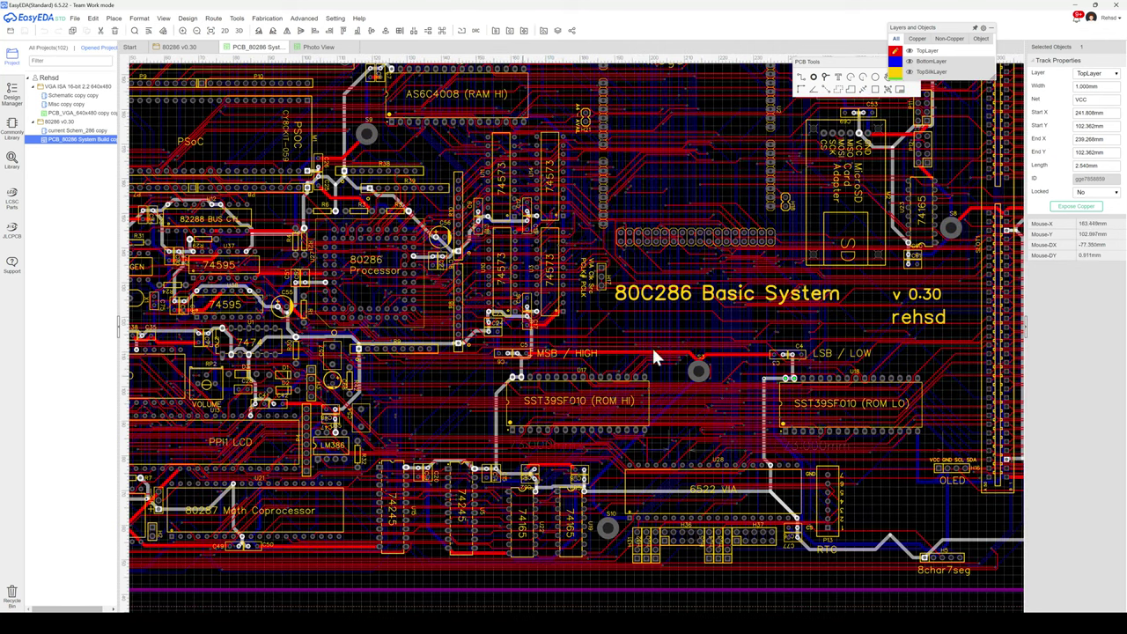
scroll(566, 370, down, 2)
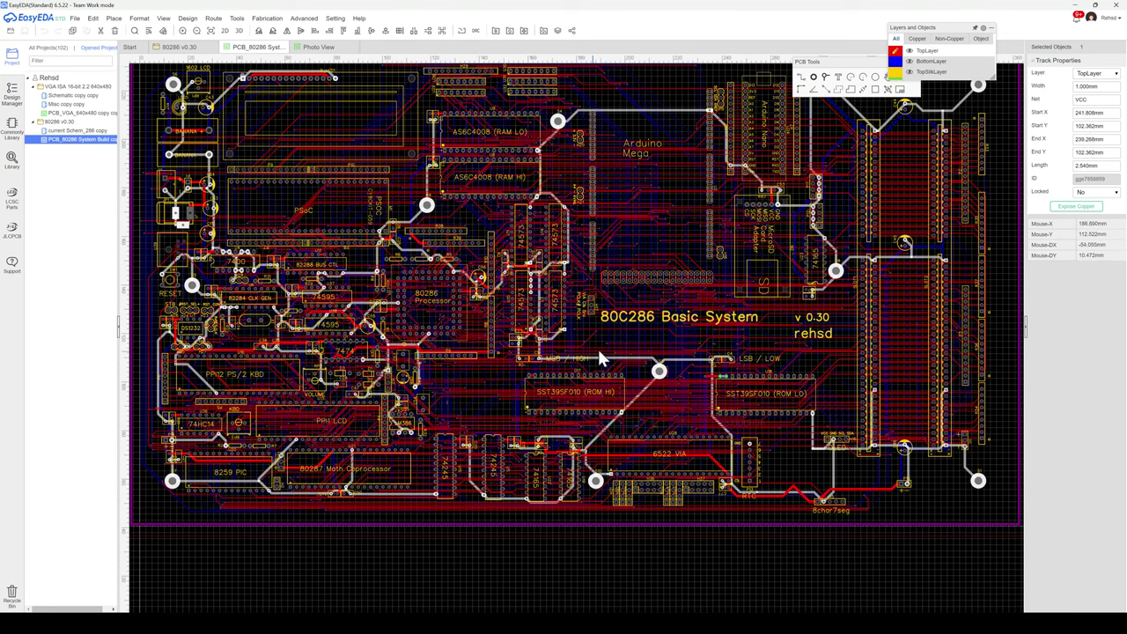
scroll(605, 350, up, 1)
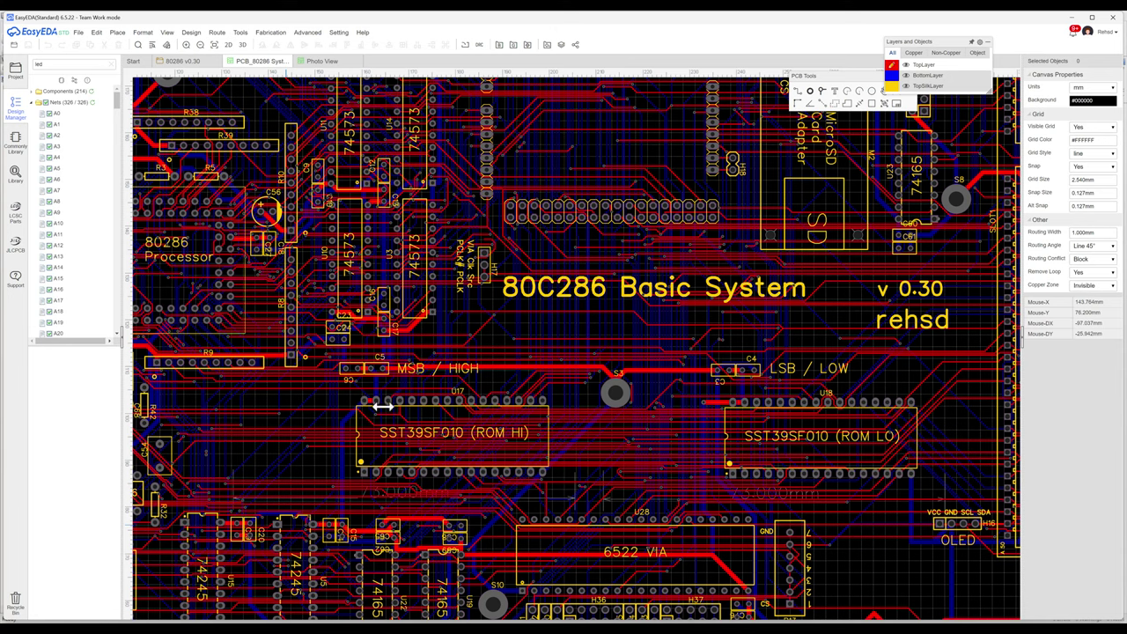
click(736, 404)
scroll(738, 440, up, 1)
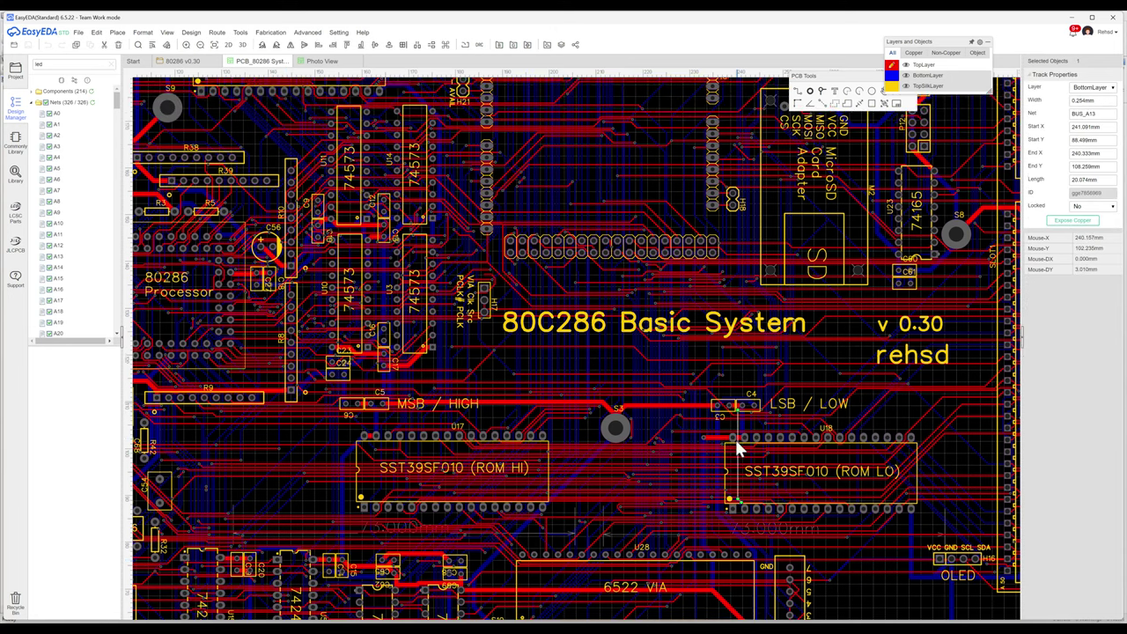
scroll(737, 442, up, 6)
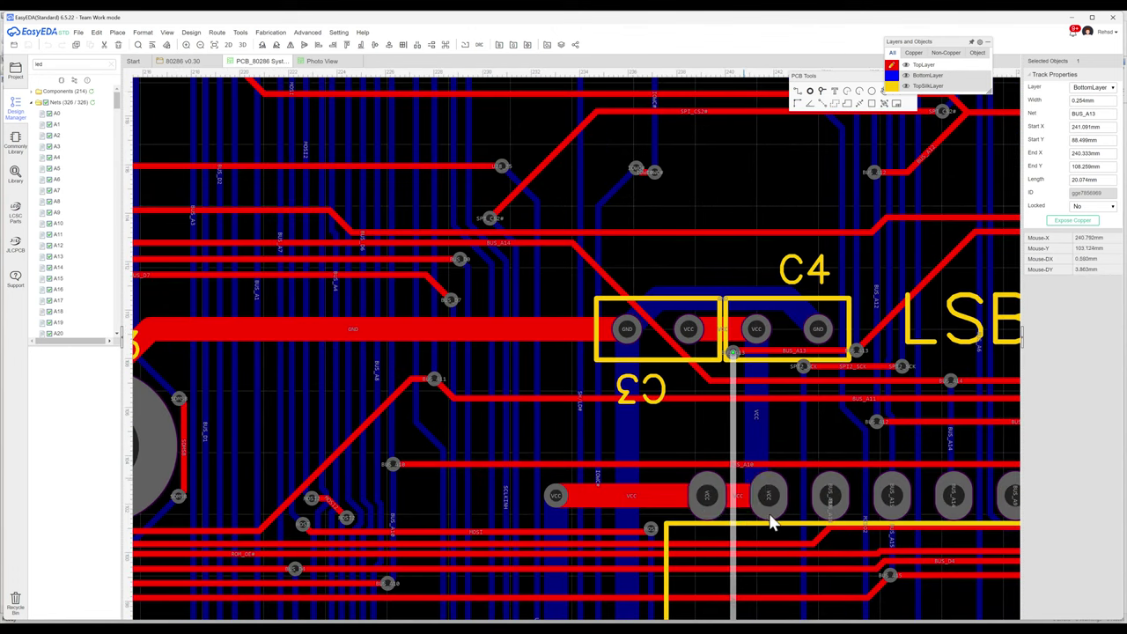
scroll(768, 497, down, 1)
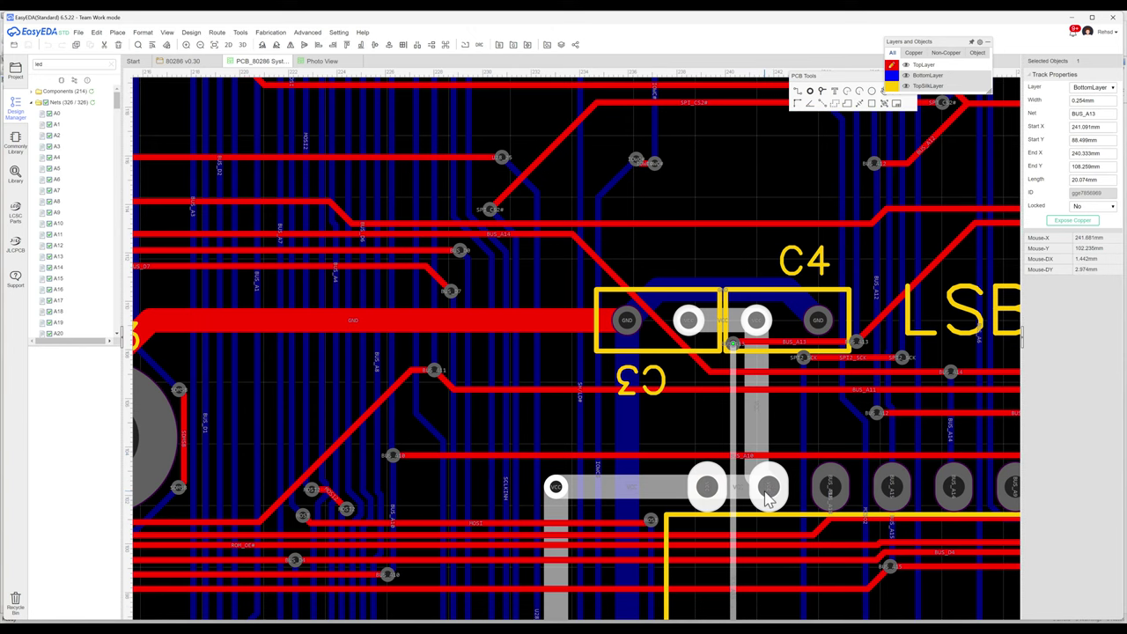
scroll(768, 498, down, 5)
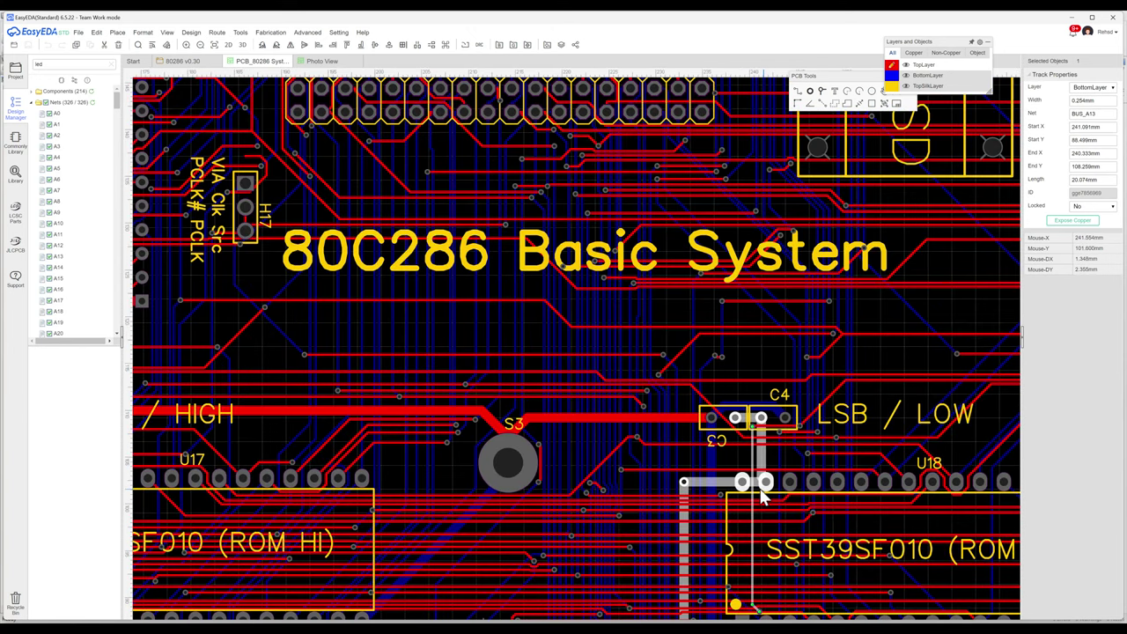
drag(762, 497, 727, 490)
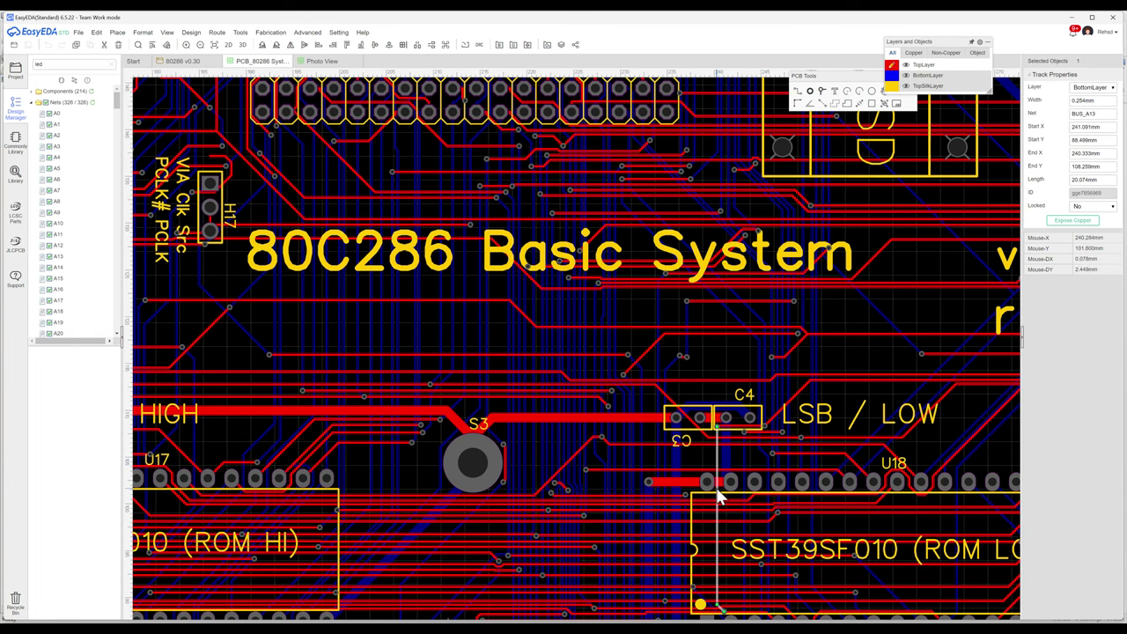
scroll(754, 484, down, 1)
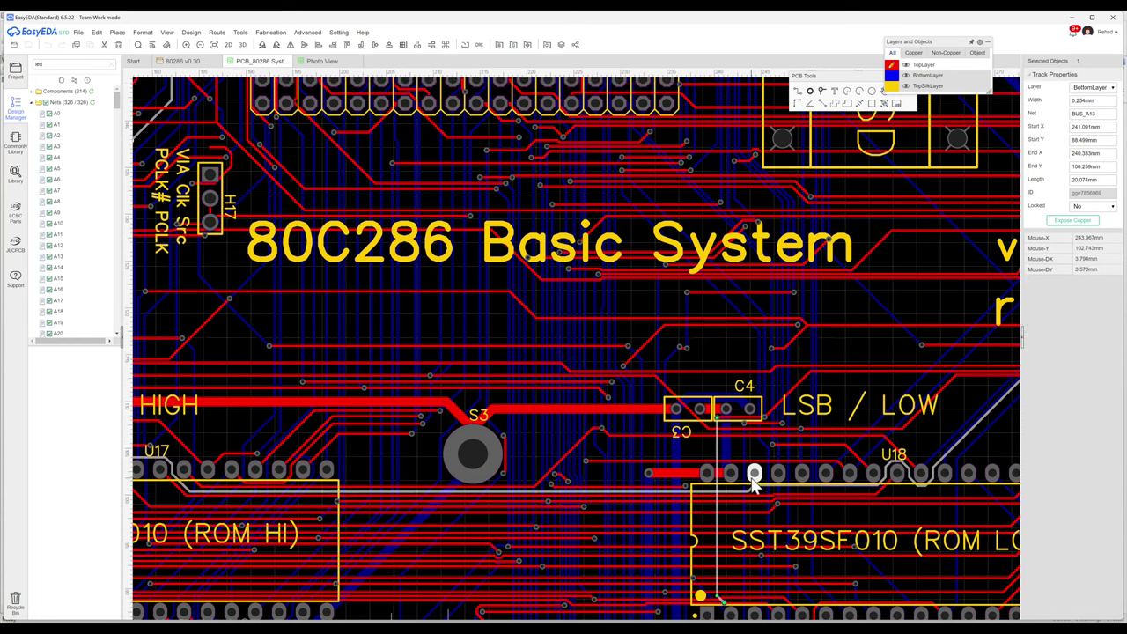
scroll(753, 483, down, 8)
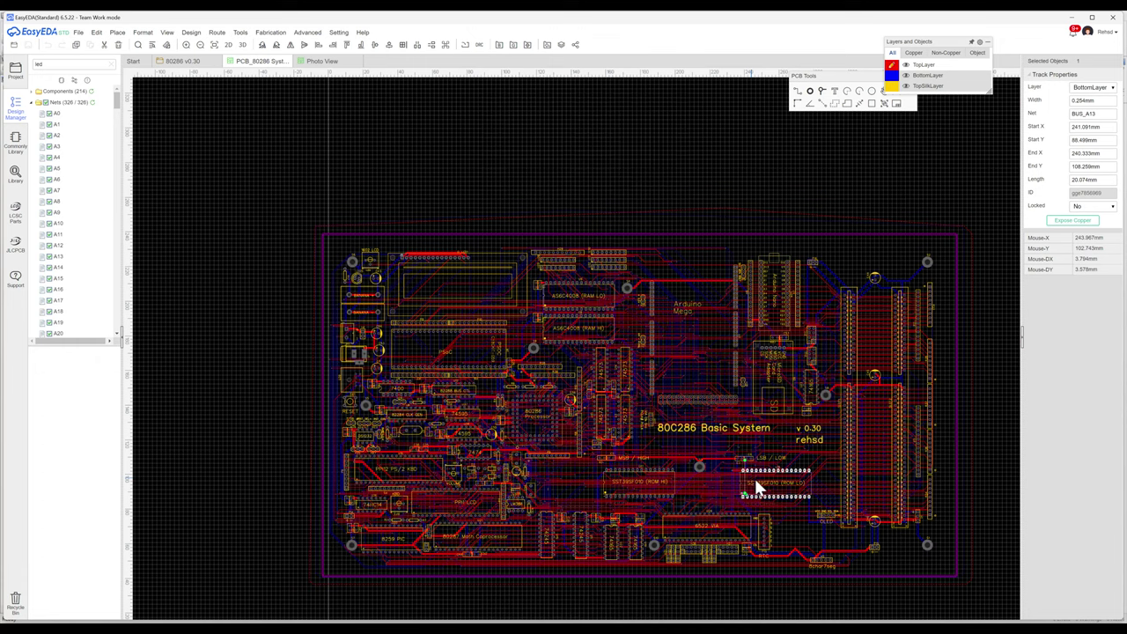
Set Copper Zone from Invisible to Visible in Canvas Properties to show the top and bottom pours.
click(884, 587)
right_click(884, 586)
mouse_move(886, 588)
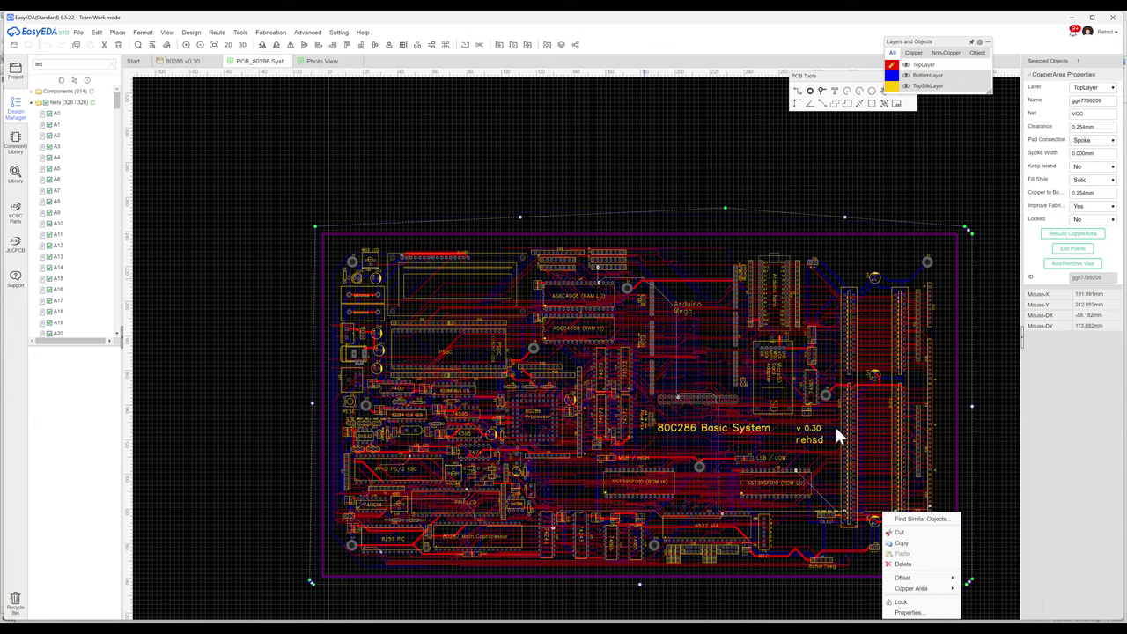
click(978, 191)
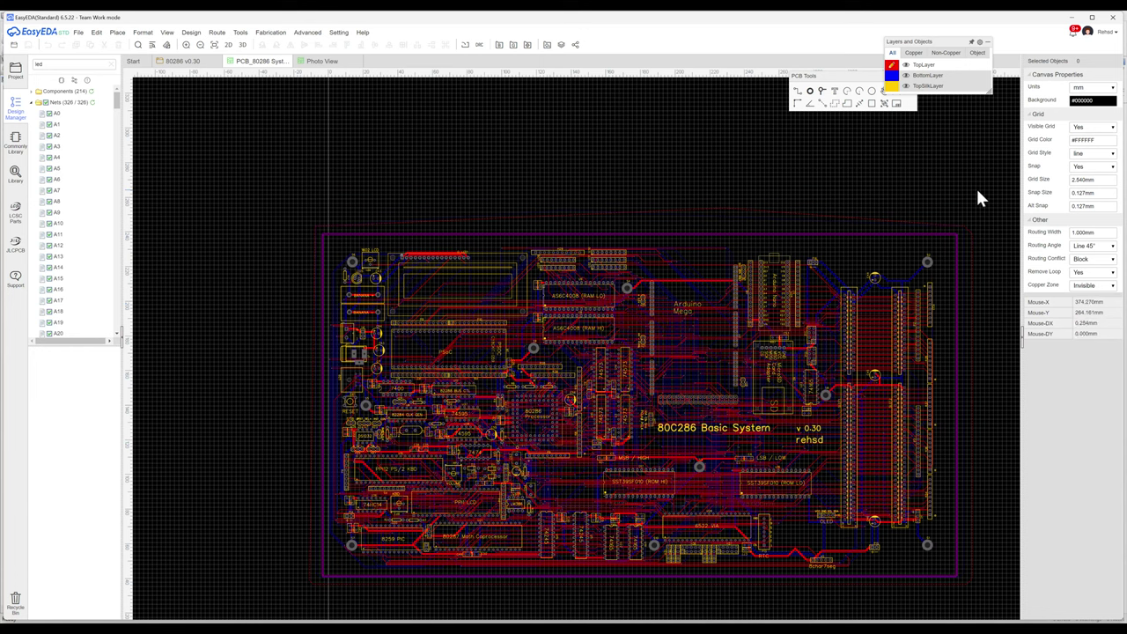
right_click(981, 199)
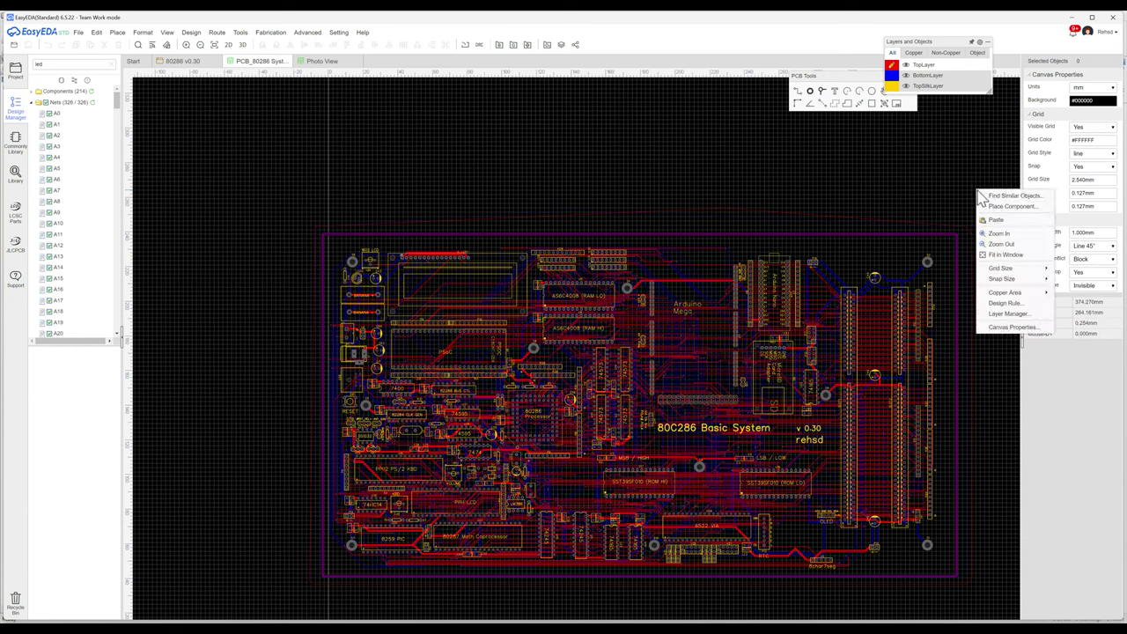
mouse_move(1004, 292)
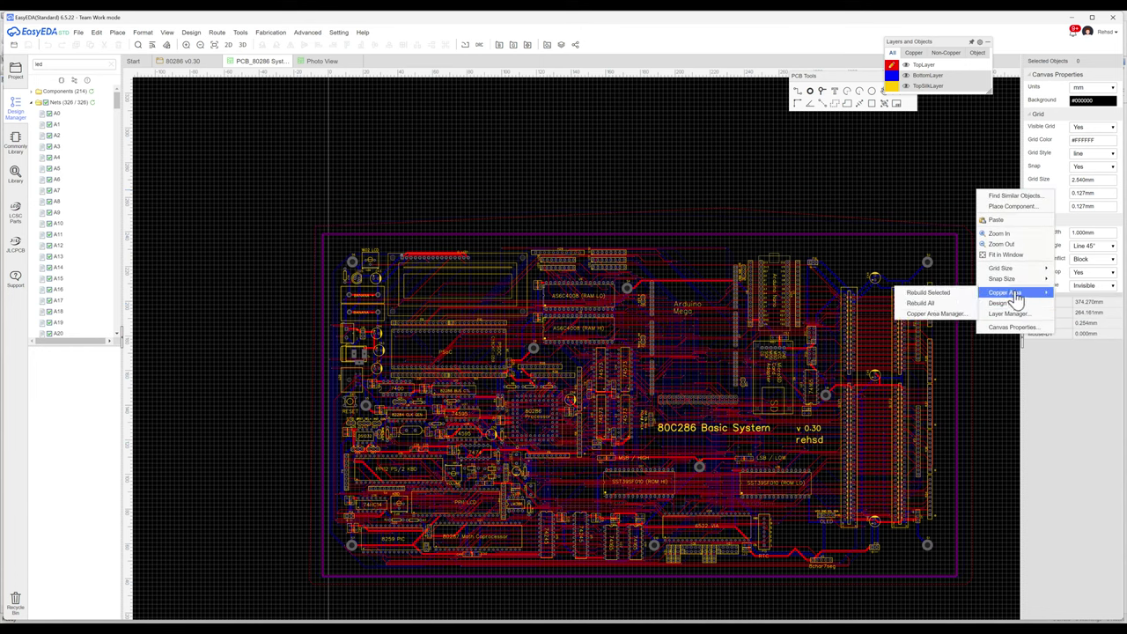
click(998, 364)
click(1093, 286)
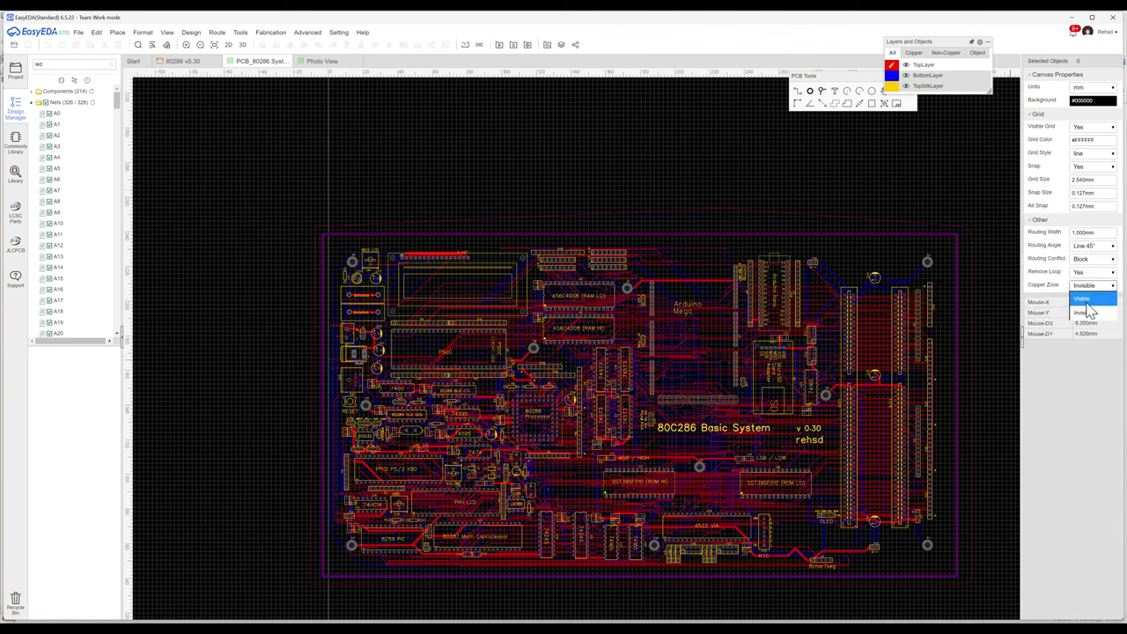
click(1086, 301)
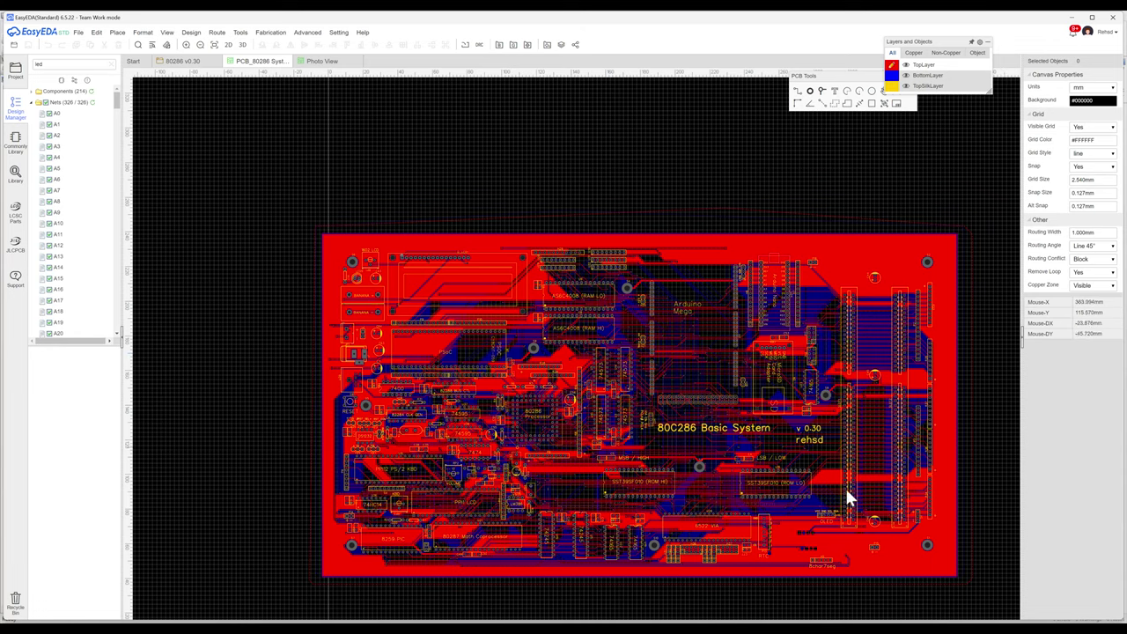
Zoom into capacitors C3 and C4 above the SST39SF010 ROM LO and highlight its VCC net.
scroll(727, 470, up, 4)
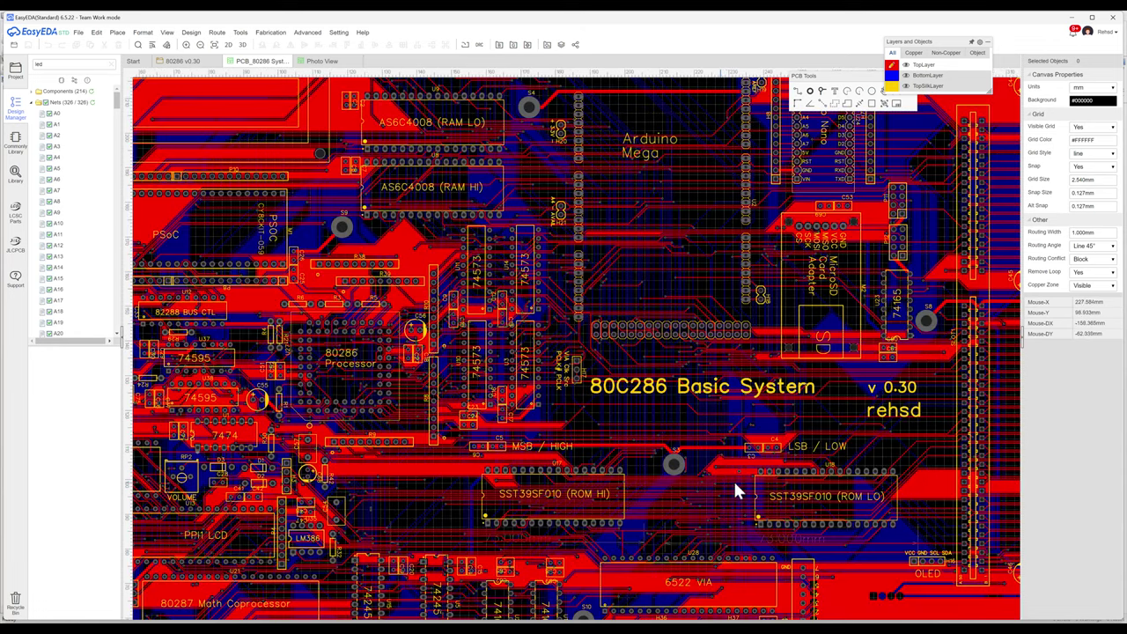
scroll(778, 480, up, 5)
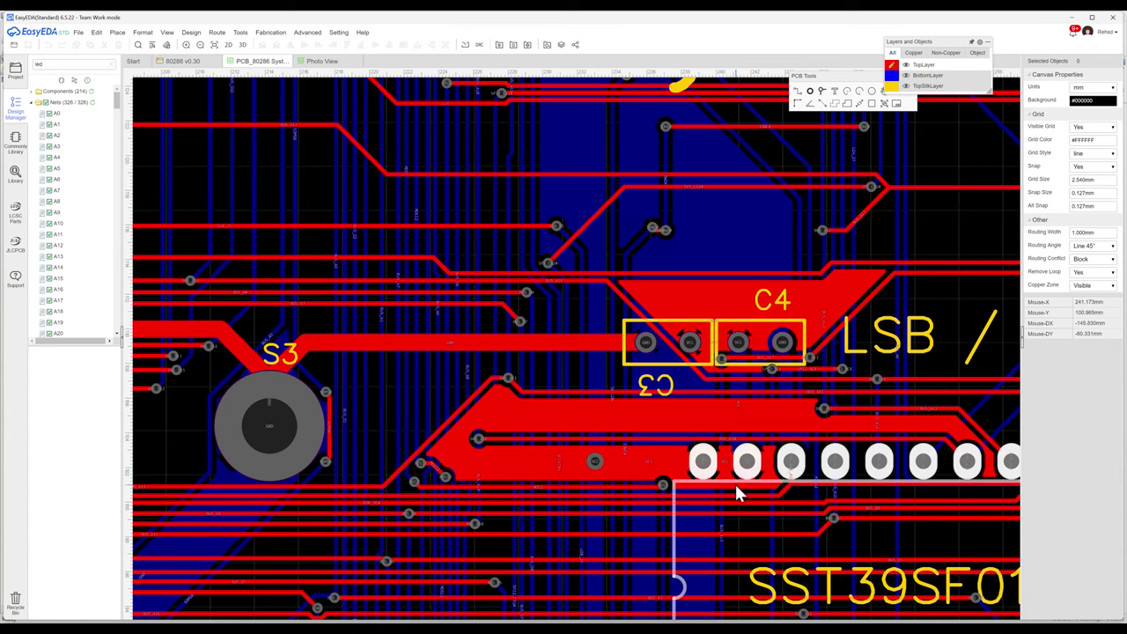
scroll(737, 491, up, 2)
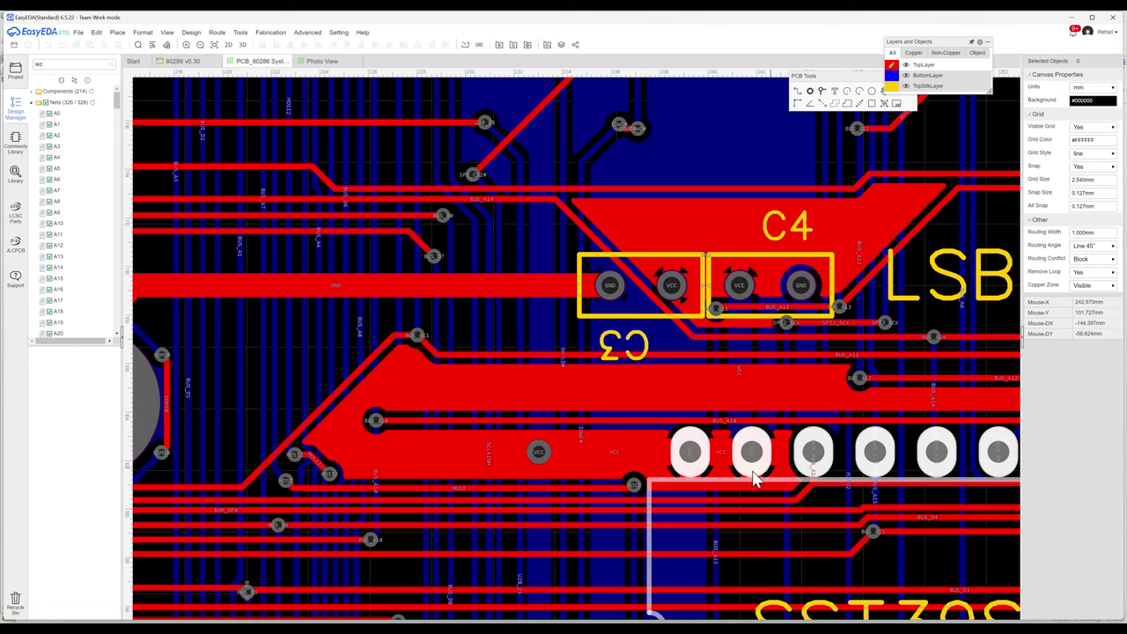
click(763, 471)
scroll(763, 484, down, 2)
scroll(764, 489, down, 3)
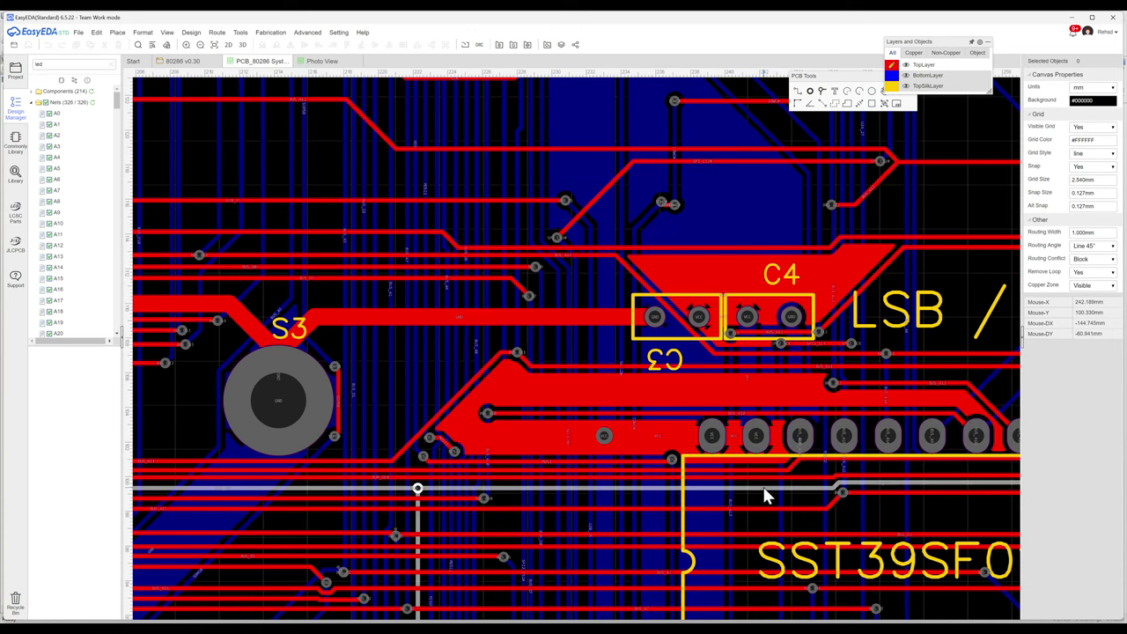